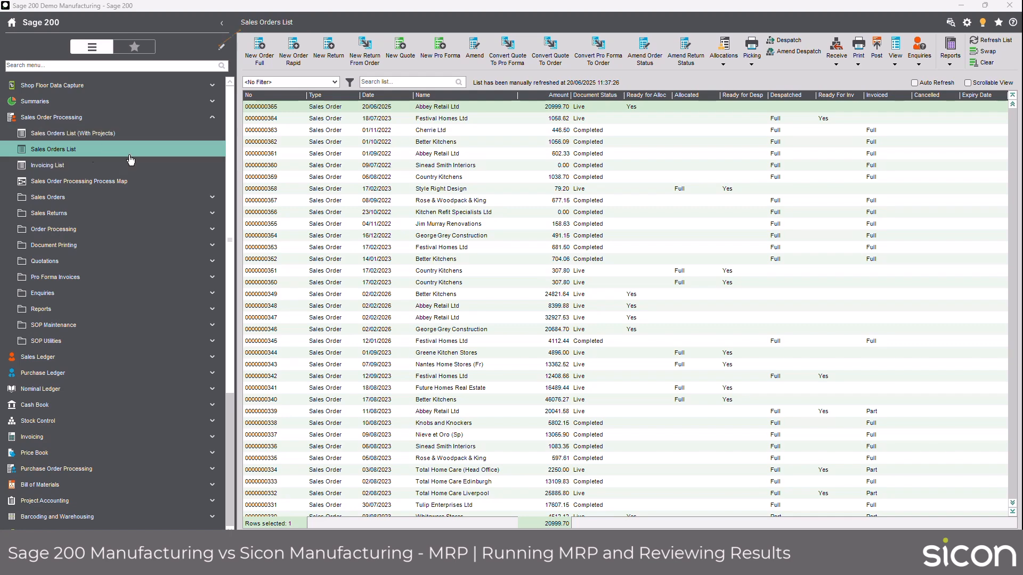
Step: Open the latest Abbey Retail Ltd sales order and review its EEB_6600.10 oven line, line quantities and promised date
double_click(478, 105)
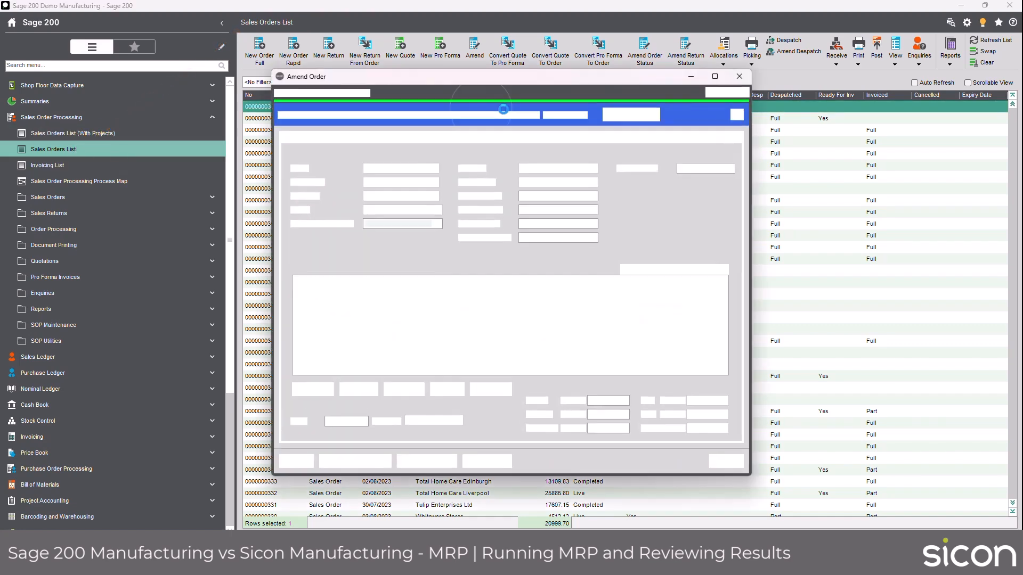
click(398, 381)
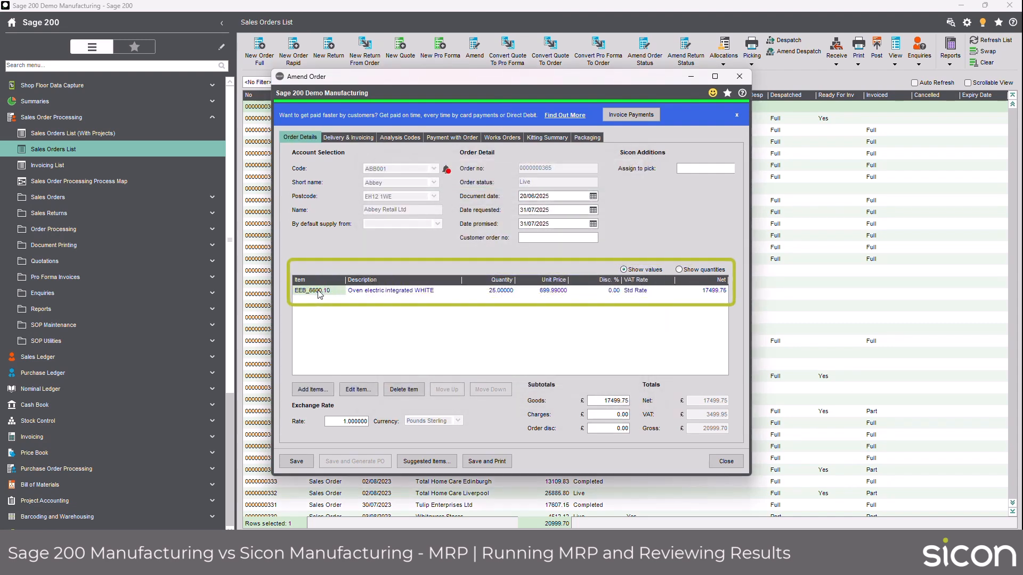
click(497, 293)
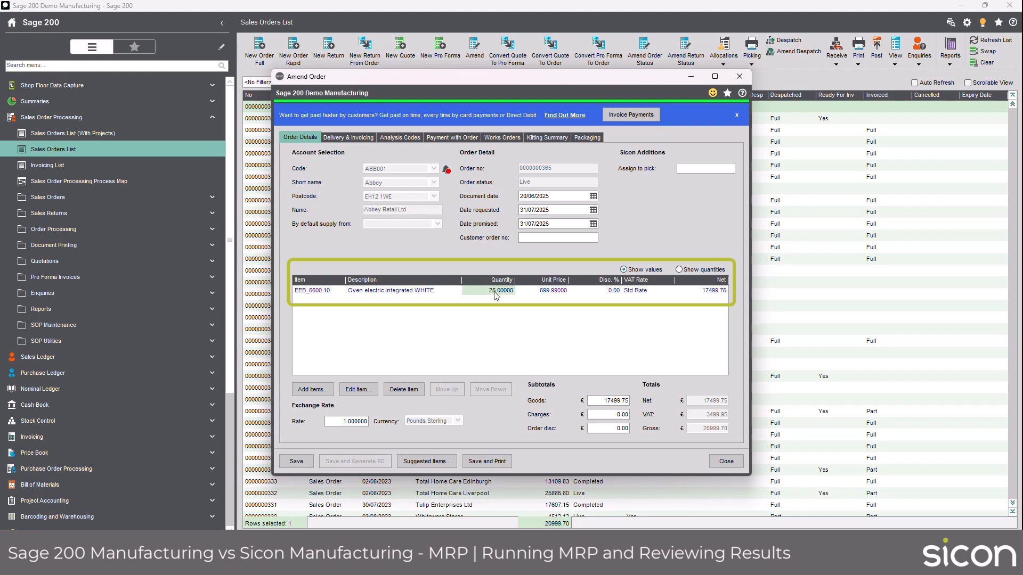
click(682, 270)
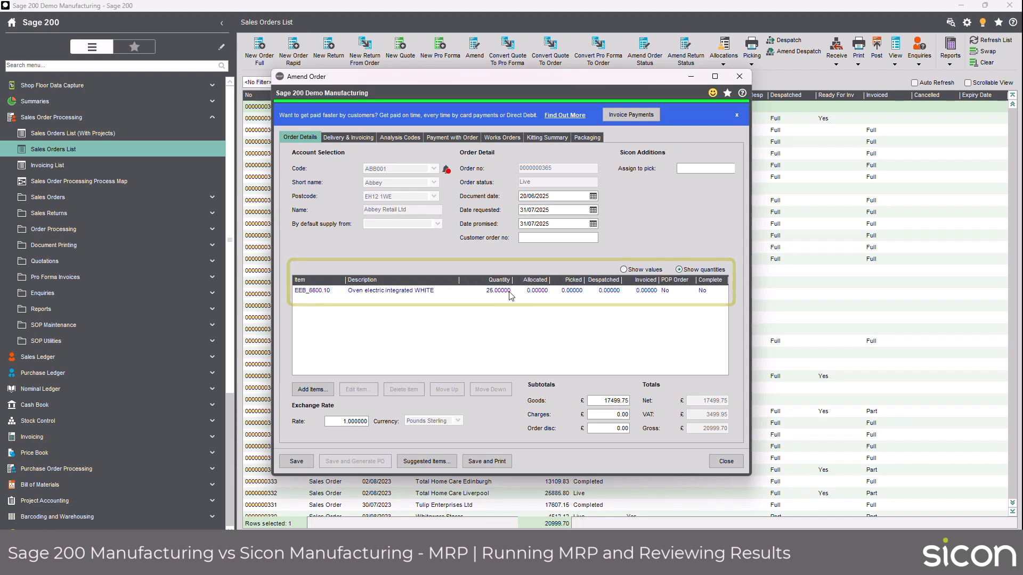
click(503, 224)
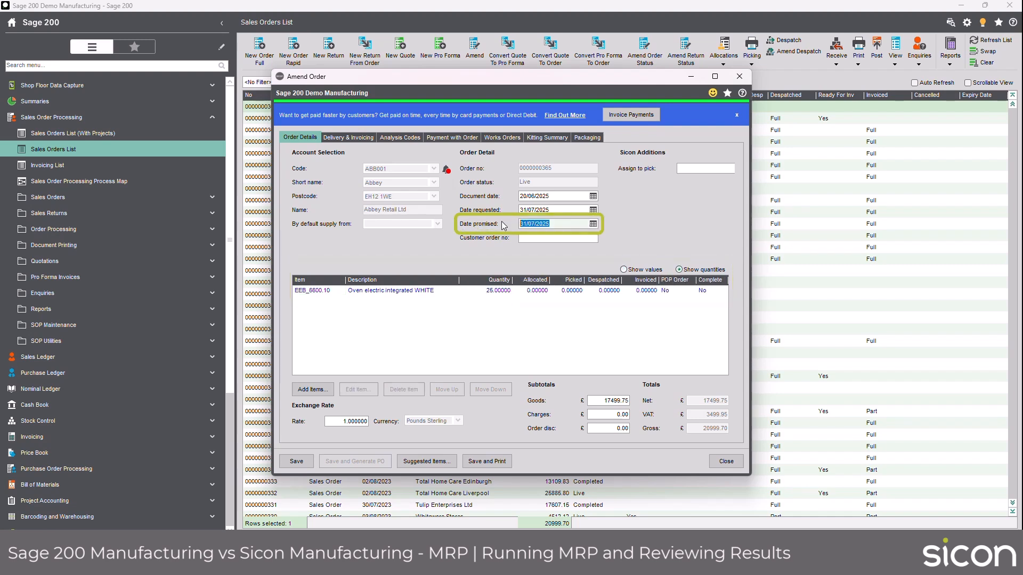
click(389, 291)
double_click(391, 291)
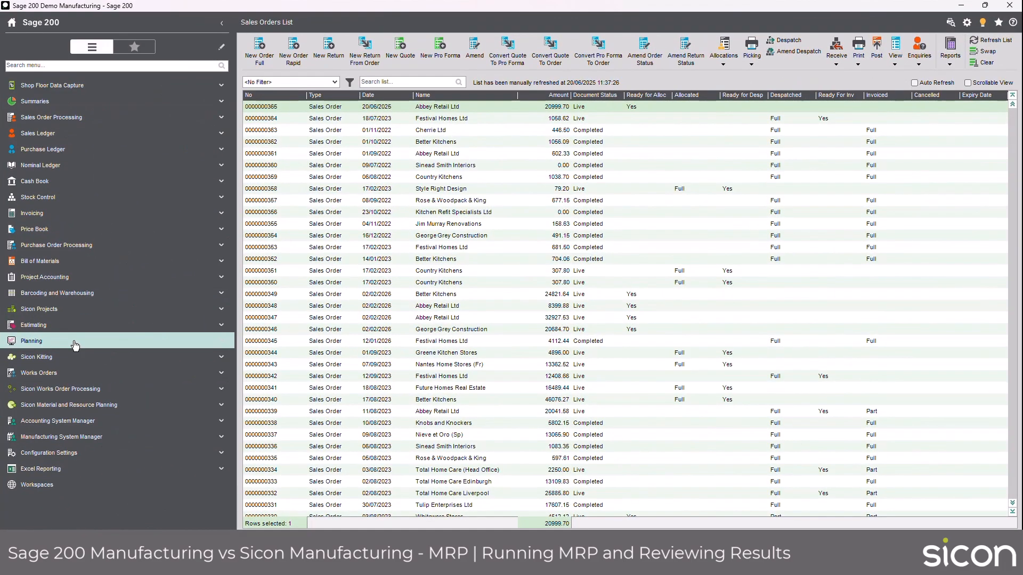
Step: Open the MPS List in Planning and read demand with all information included
click(75, 344)
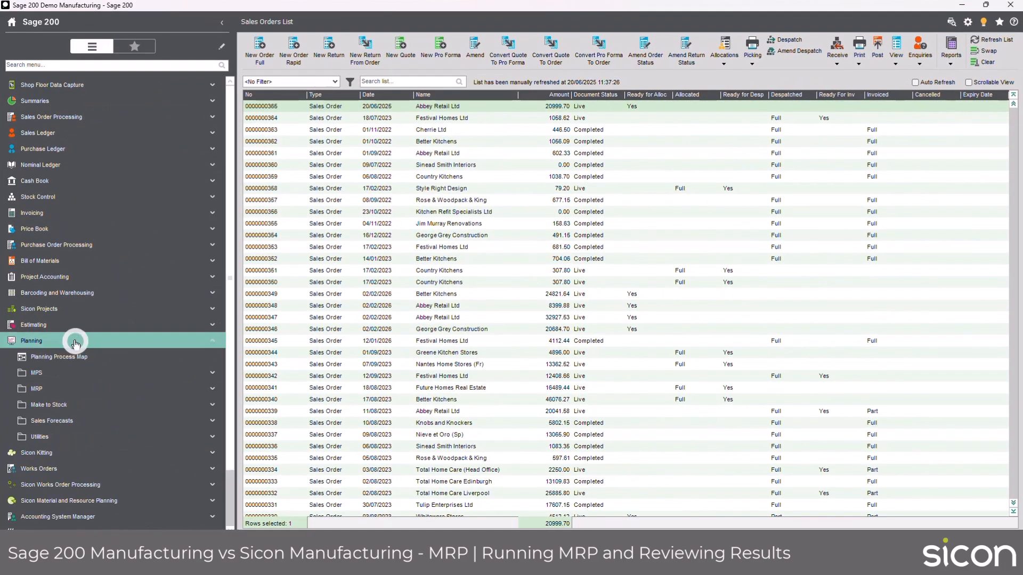
click(61, 373)
click(75, 390)
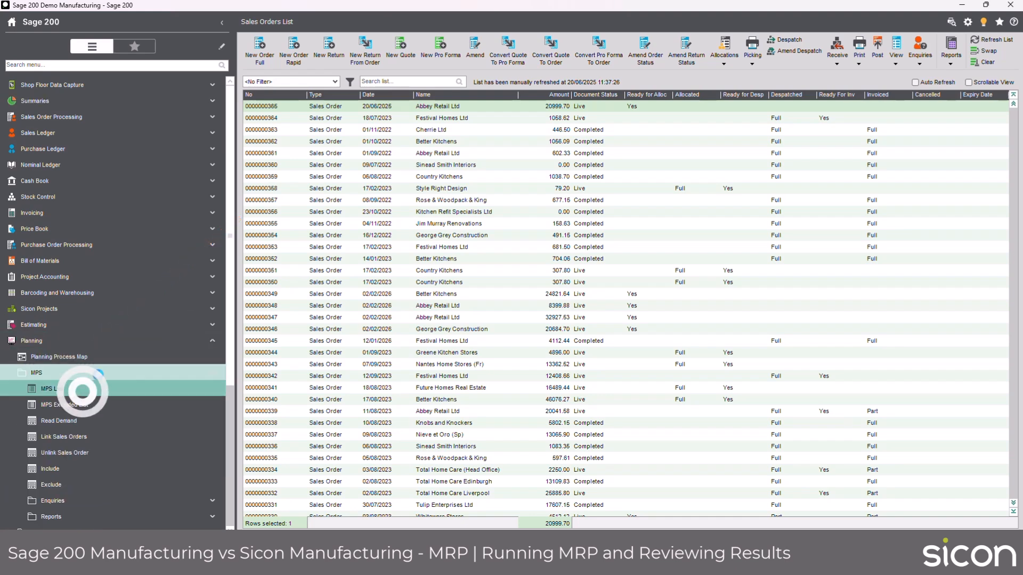
click(263, 66)
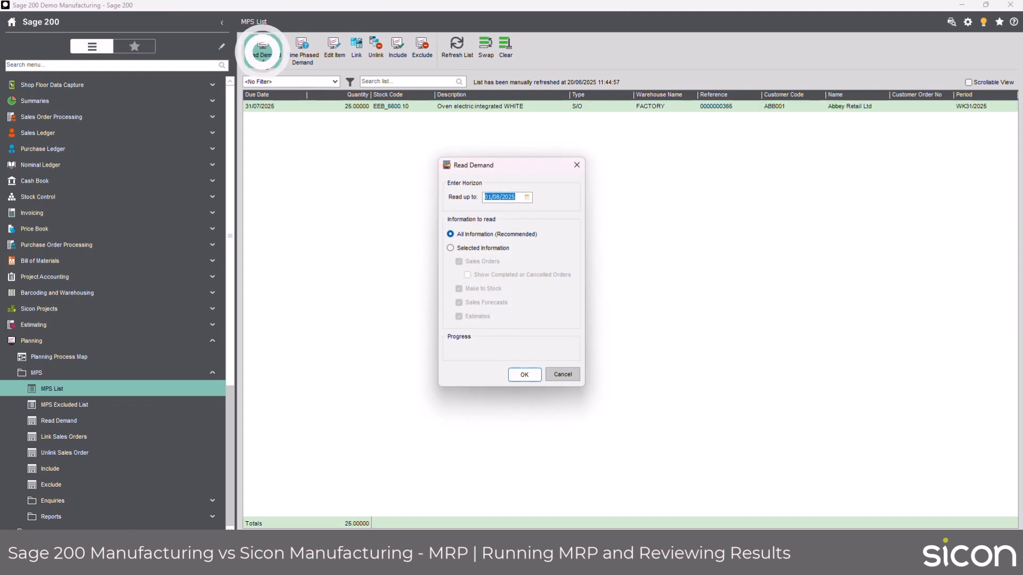
click(524, 376)
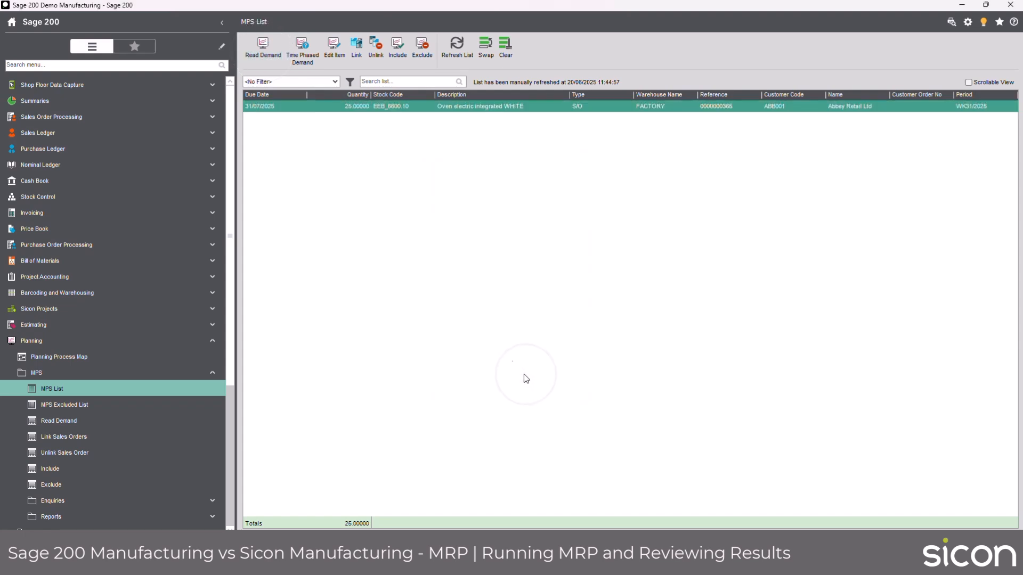
Step: Run MRP from the MRP Recommendations List with all demand sources, replenishment sources and product ranges, and refresh the list
click(114, 372)
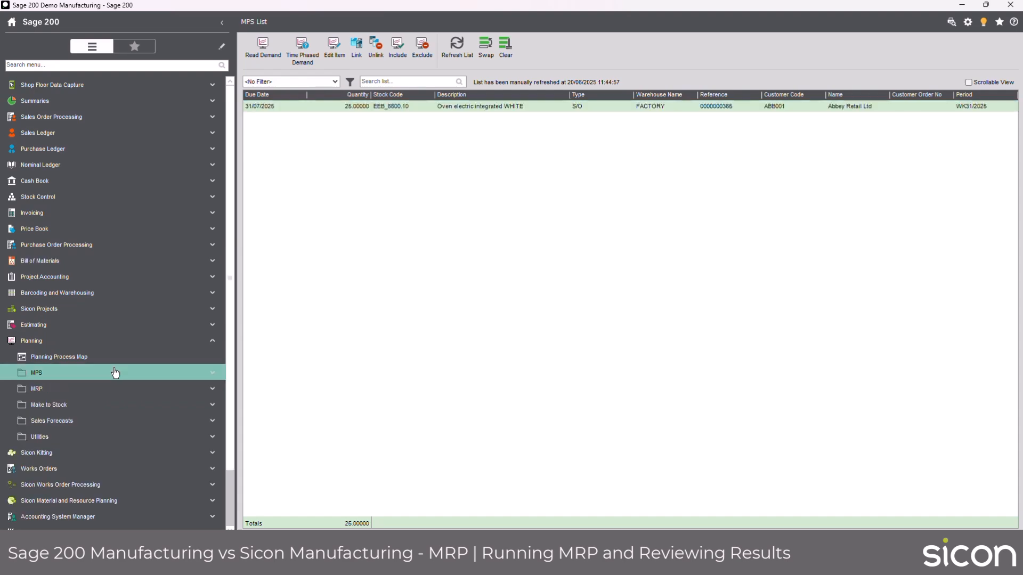
click(90, 389)
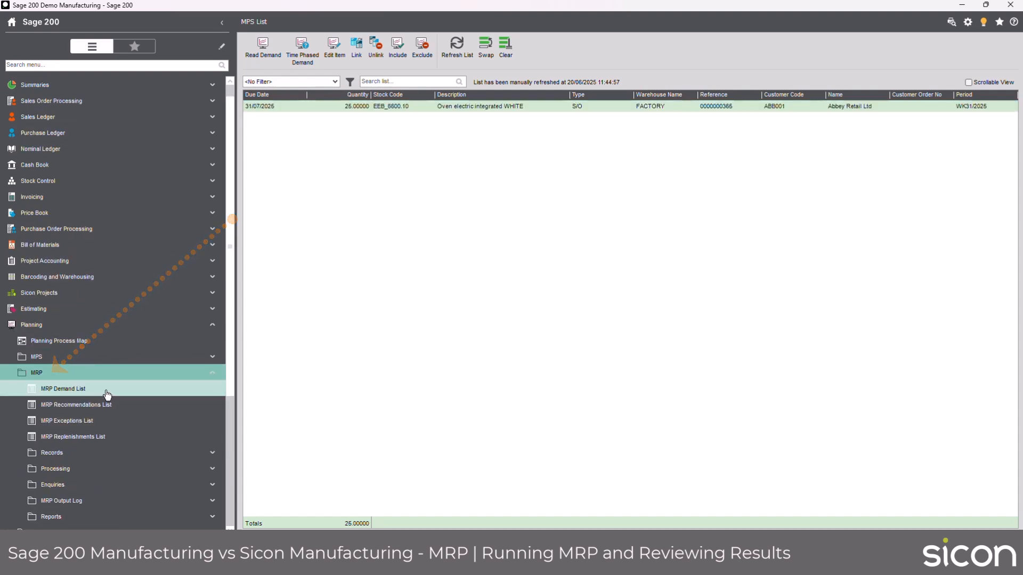
click(88, 406)
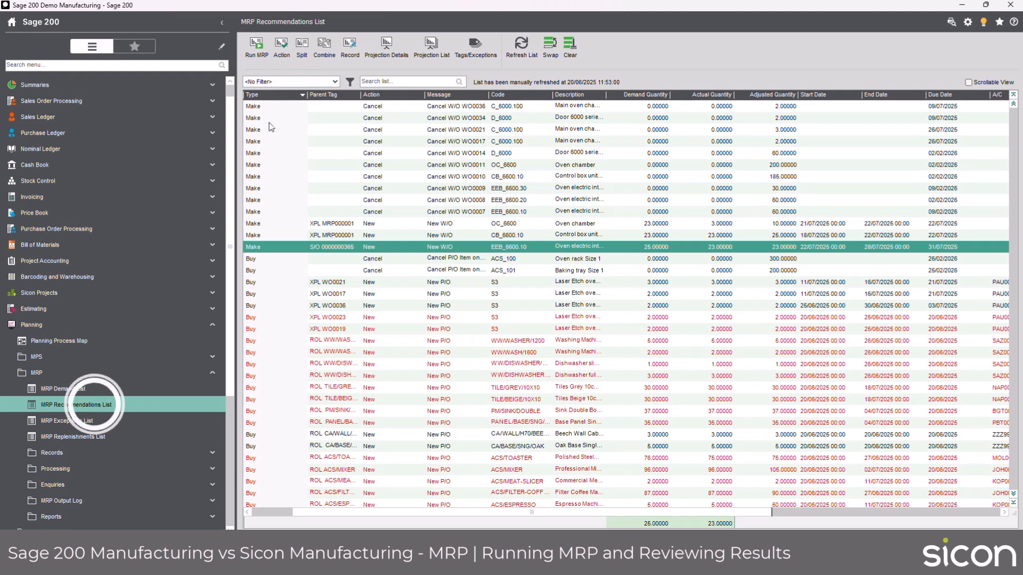
click(255, 56)
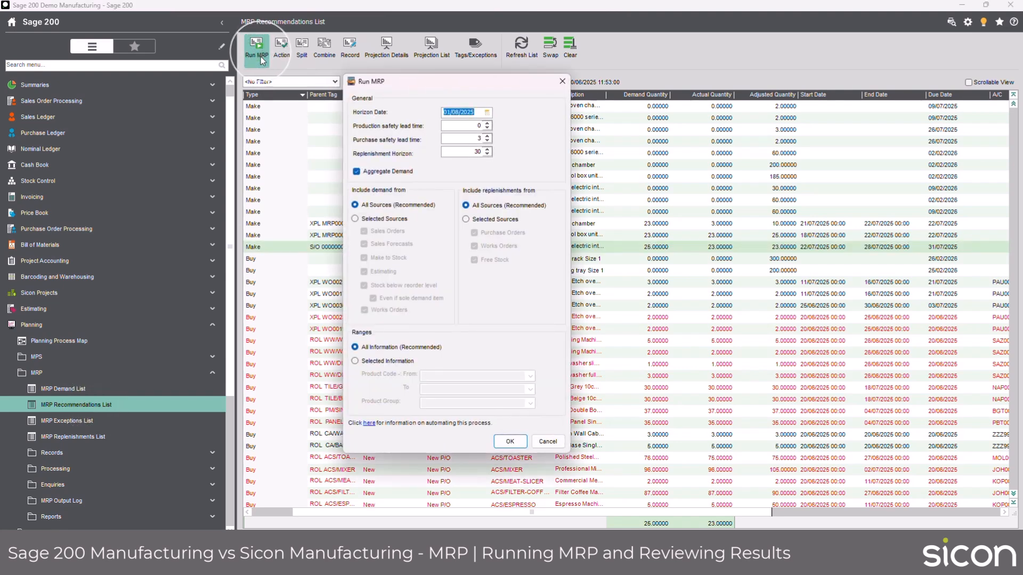
click(508, 441)
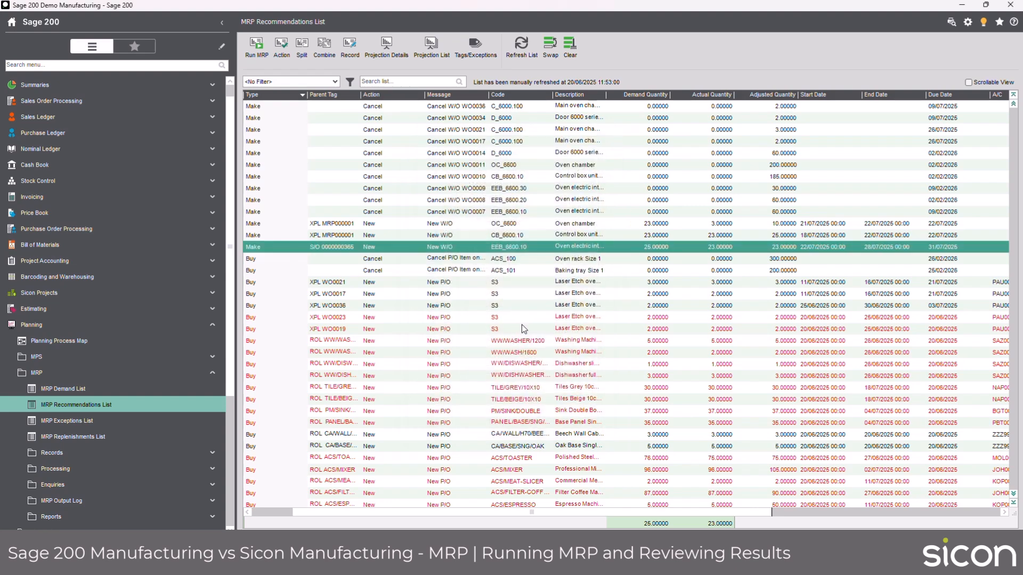
click(510, 50)
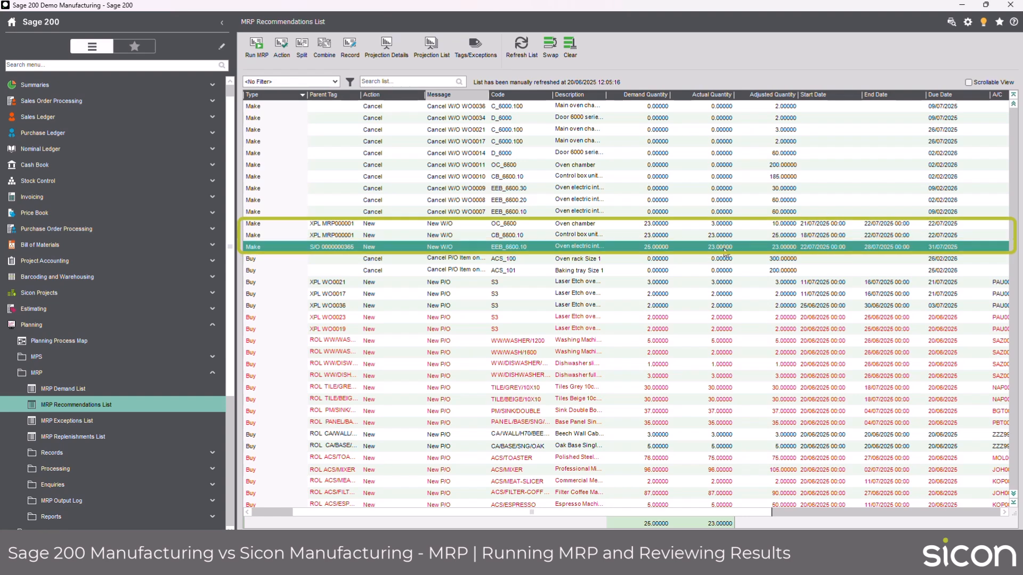
Step: Review the new Make recommendations for OC_6600 and CB_6600.10 and their parent tags
click(346, 238)
click(353, 225)
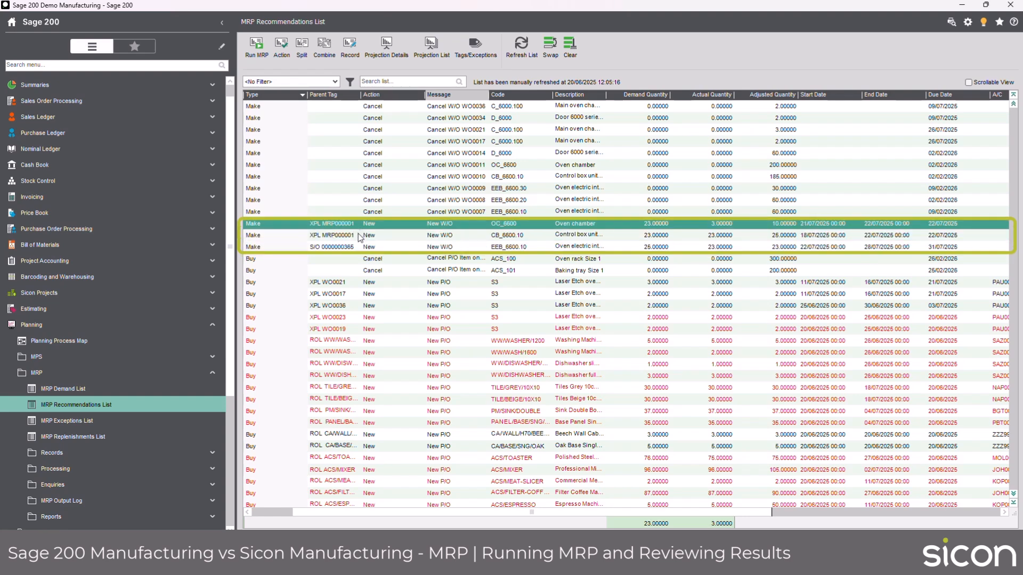
click(357, 235)
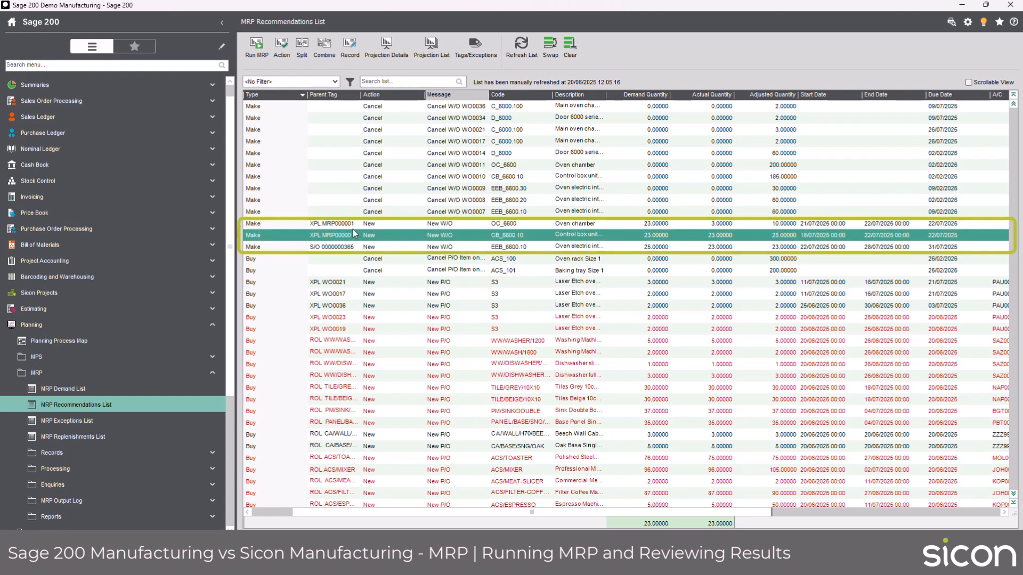
click(349, 227)
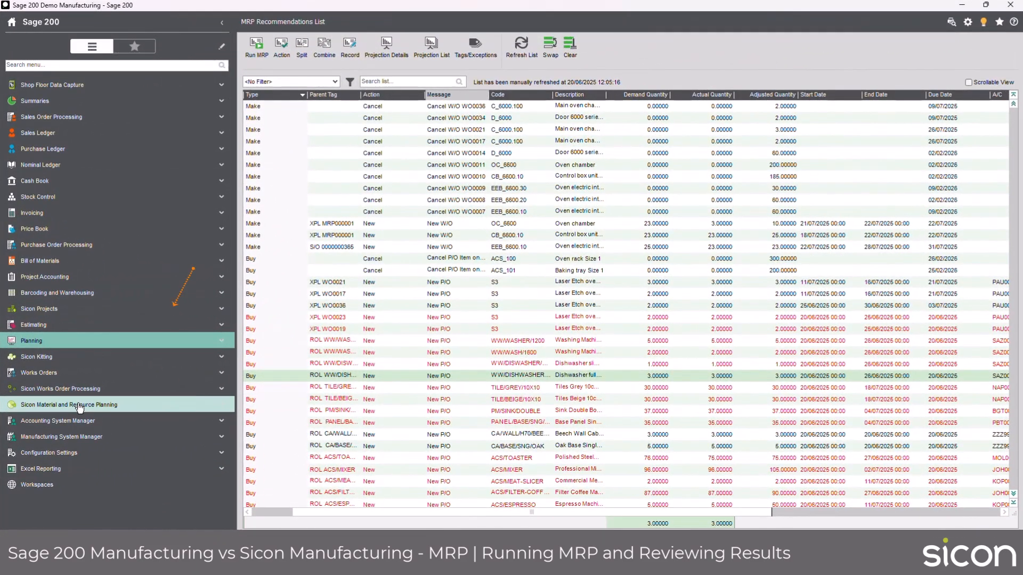
Step: Open Material Planning under Sicon Material and Resource Planning, maximise it and run it with the existing options
click(105, 408)
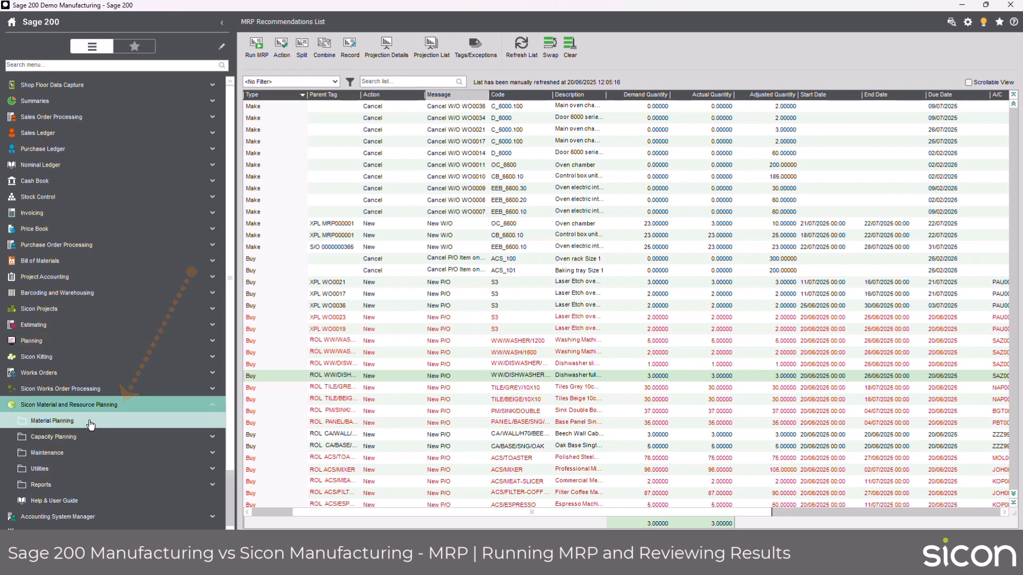
click(91, 421)
scroll(91, 410, down, 1)
click(91, 393)
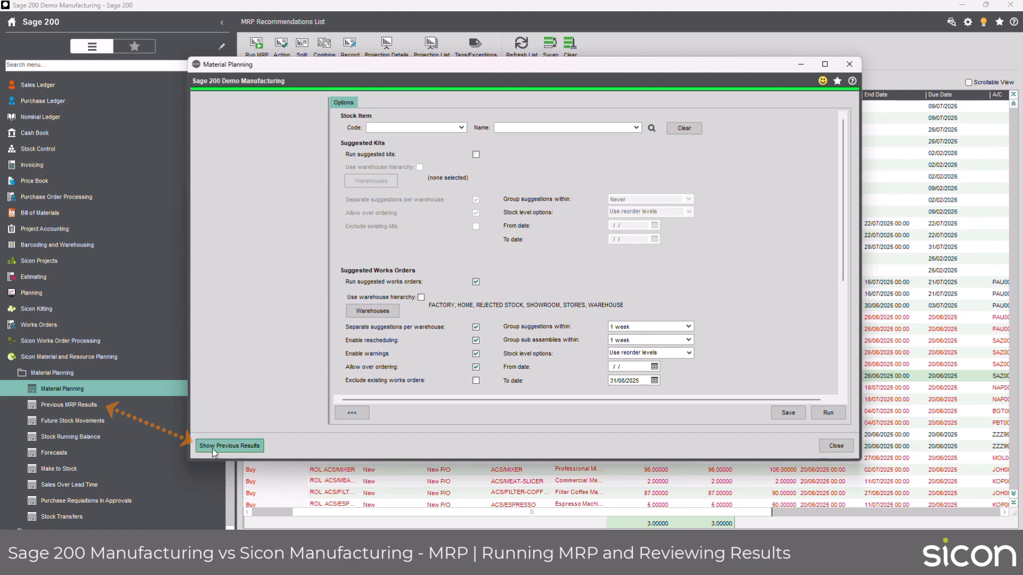
click(825, 64)
click(982, 500)
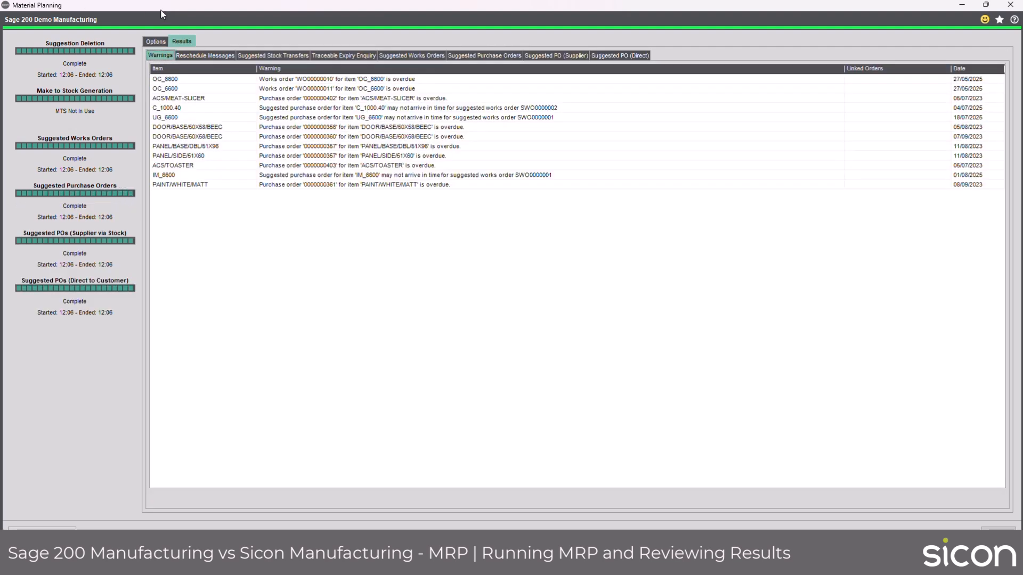
Step: Show the suggested works orders from the material planning run in a maximised window
double_click(167, 12)
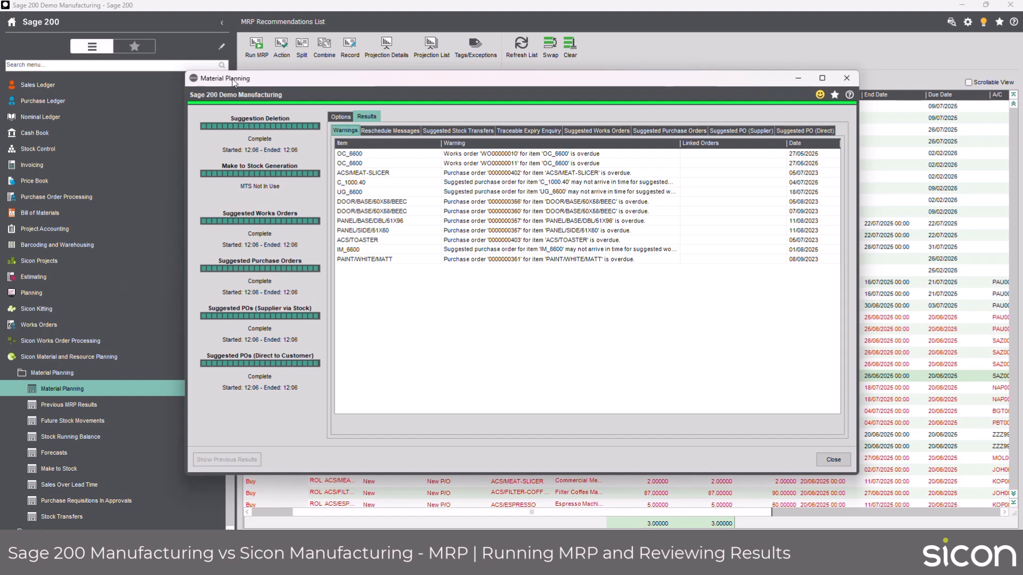
drag(234, 82, 291, 93)
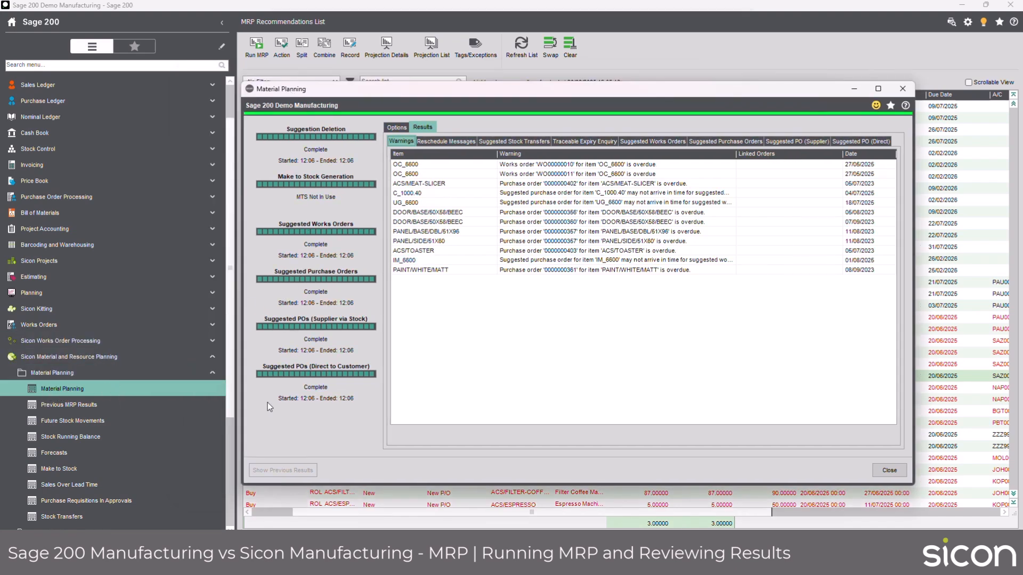
click(653, 141)
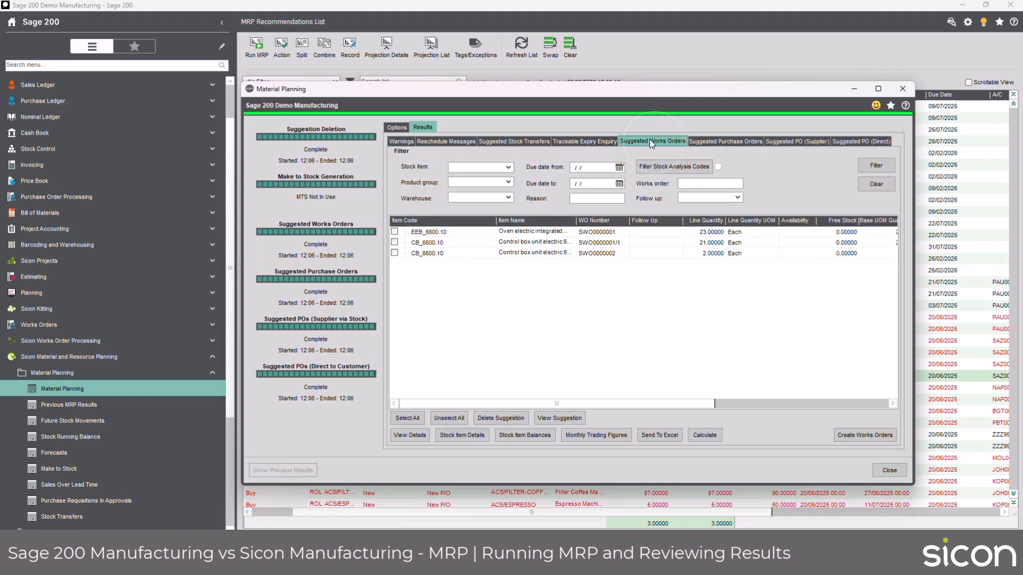
double_click(643, 88)
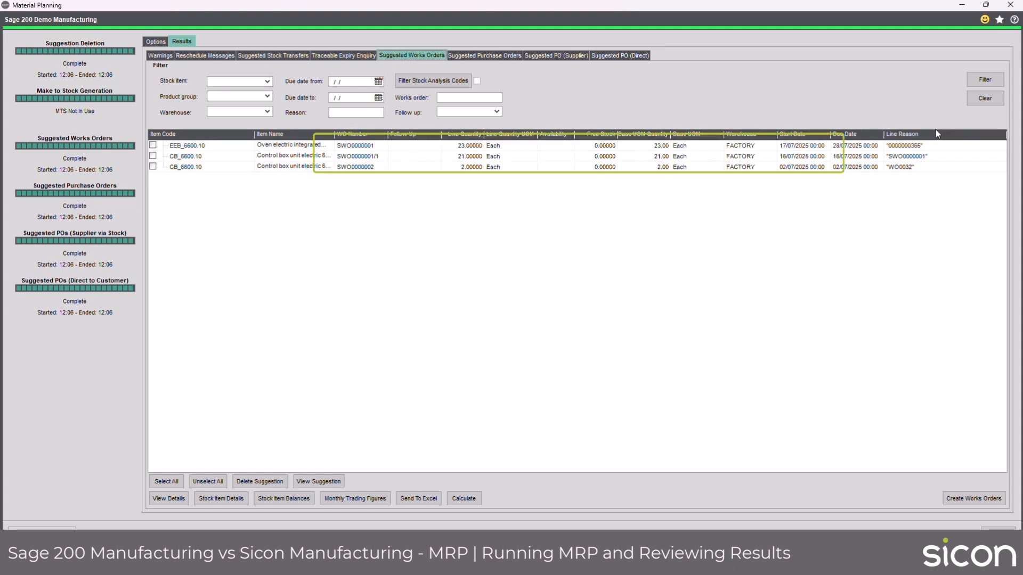
Step: Check the line reason, base UOM quantity and start date of the suggested works order for EEB_6600.10
click(912, 148)
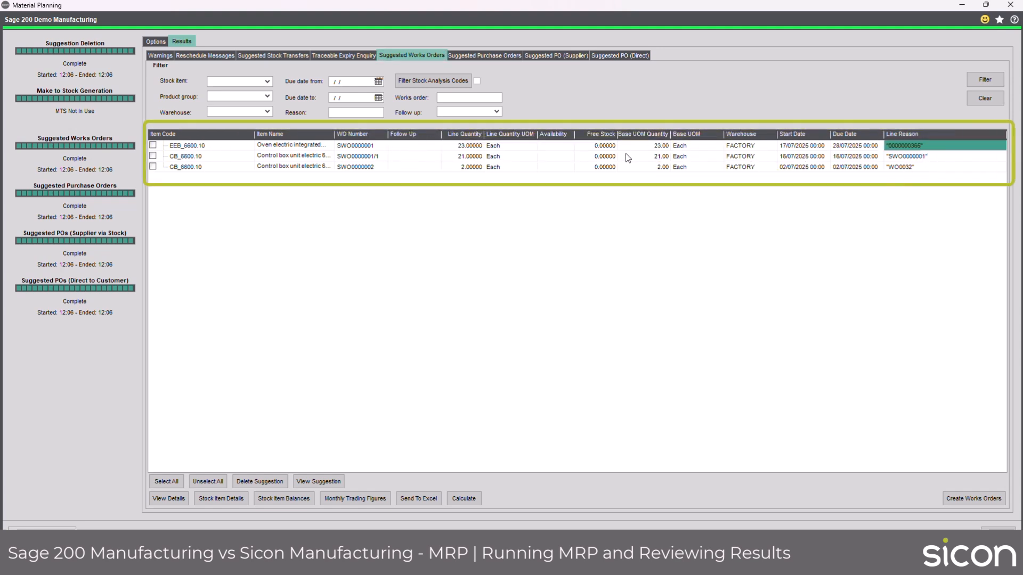
click(656, 148)
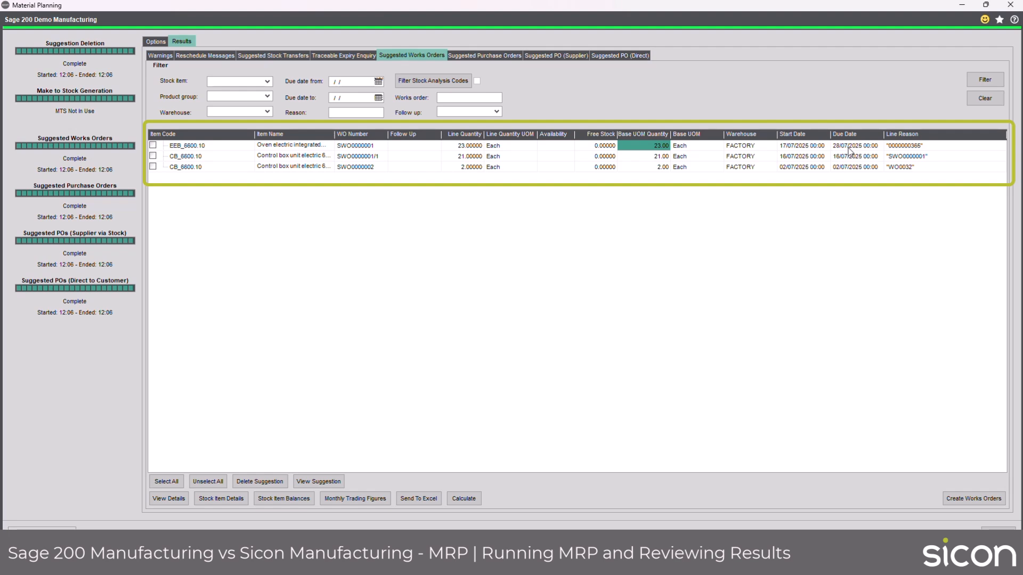
click(794, 146)
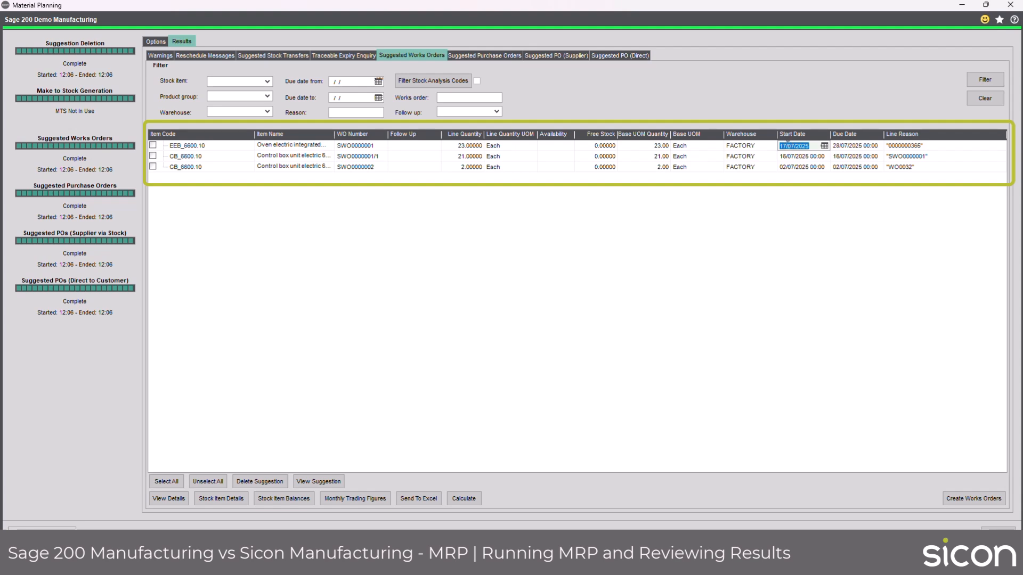
click(779, 145)
Step: Open the future stock movements behind the EEB_6600.10 suggestion and review its free stock and Sage WO Build lines
click(900, 147)
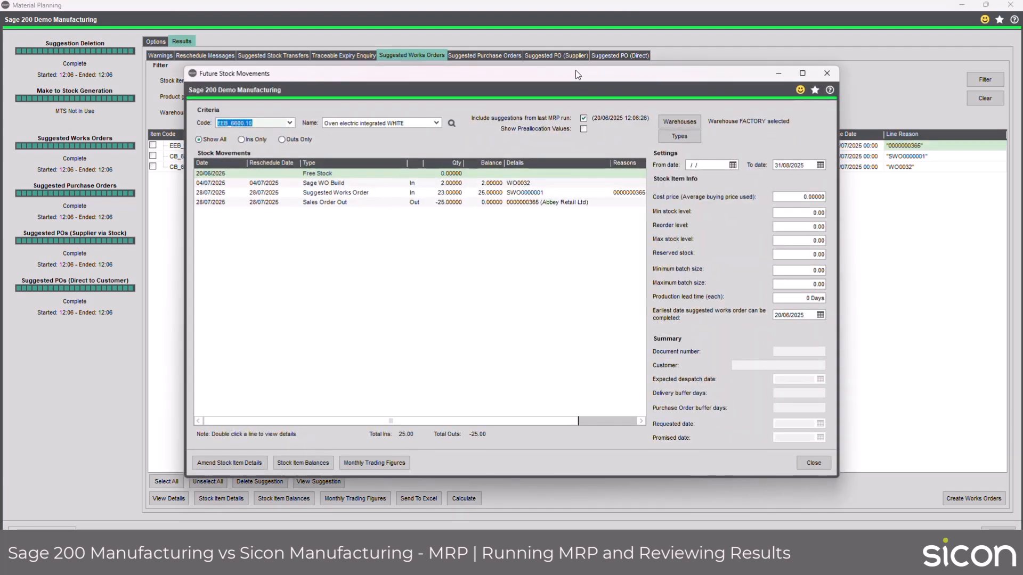
drag(575, 69, 602, 195)
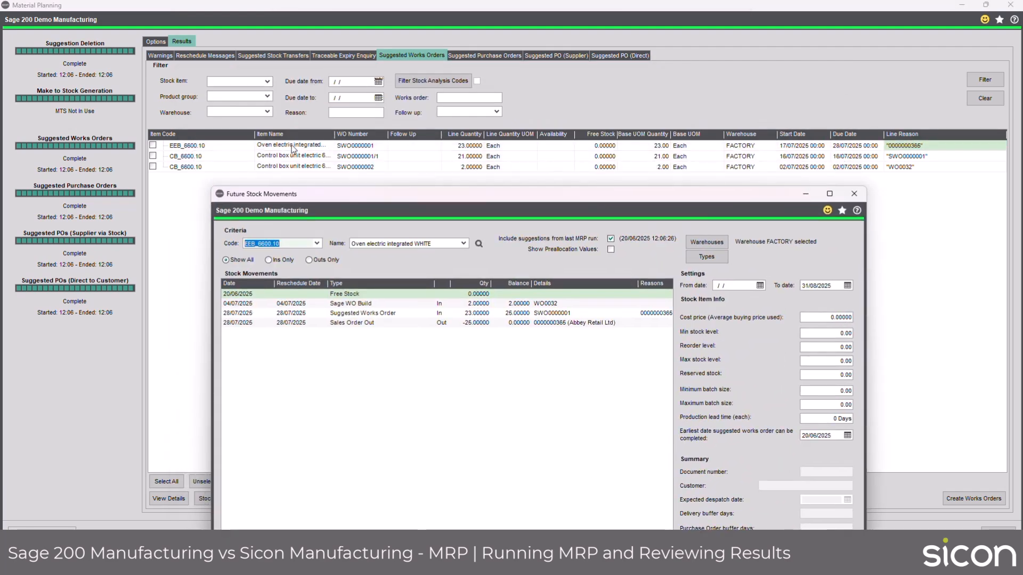
drag(343, 195, 343, 136)
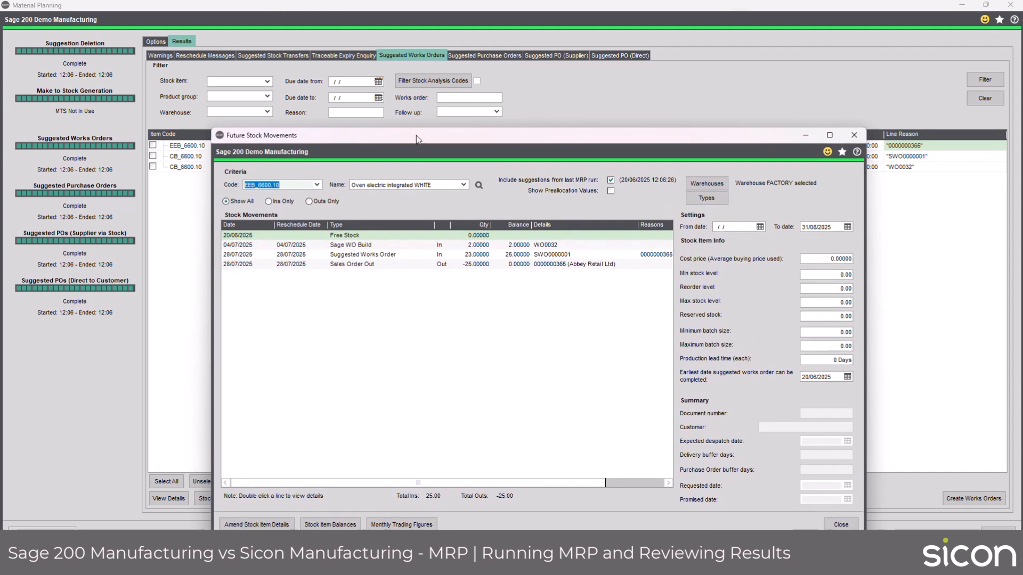
drag(417, 135, 414, 94)
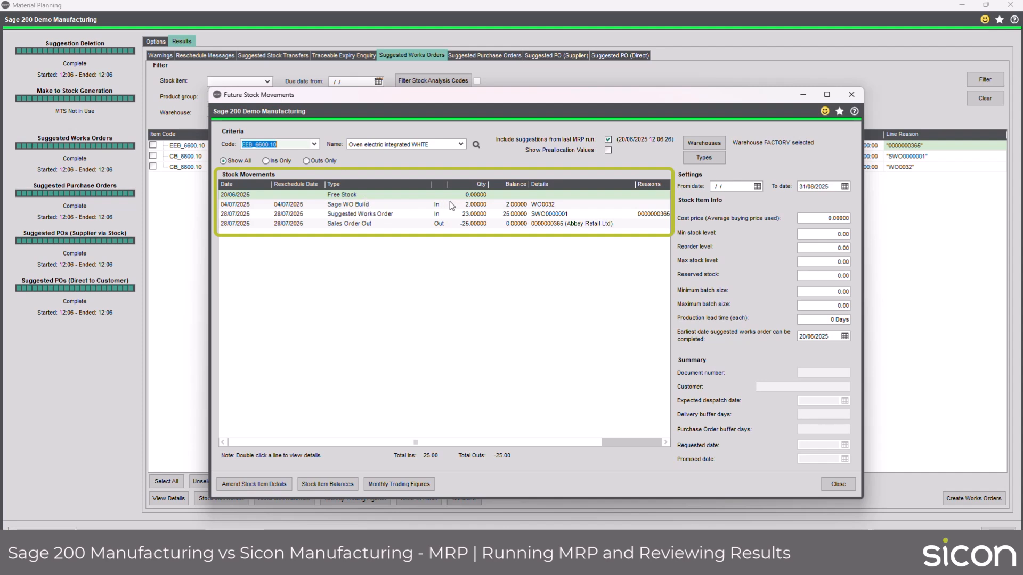
click(474, 196)
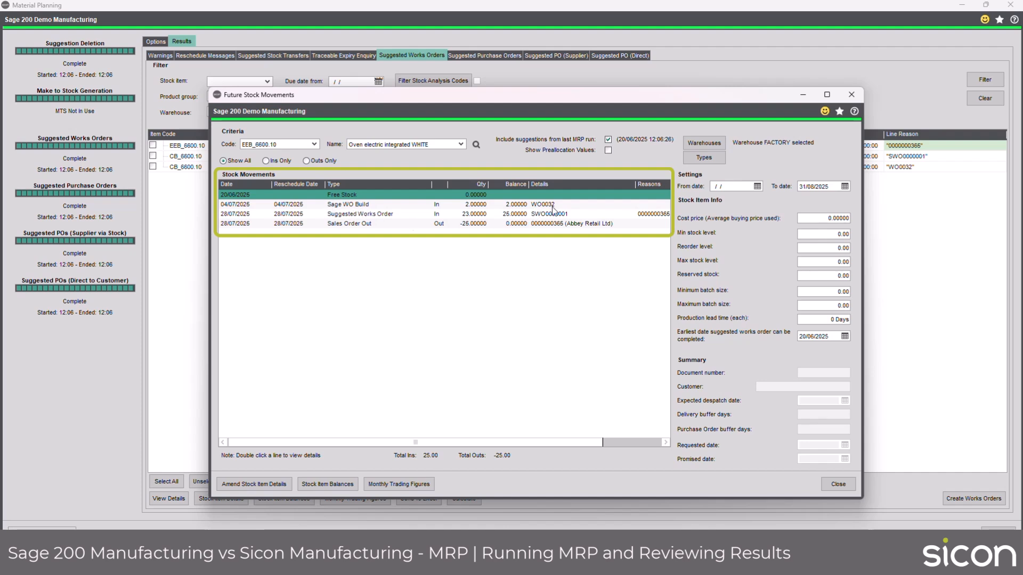
click(517, 205)
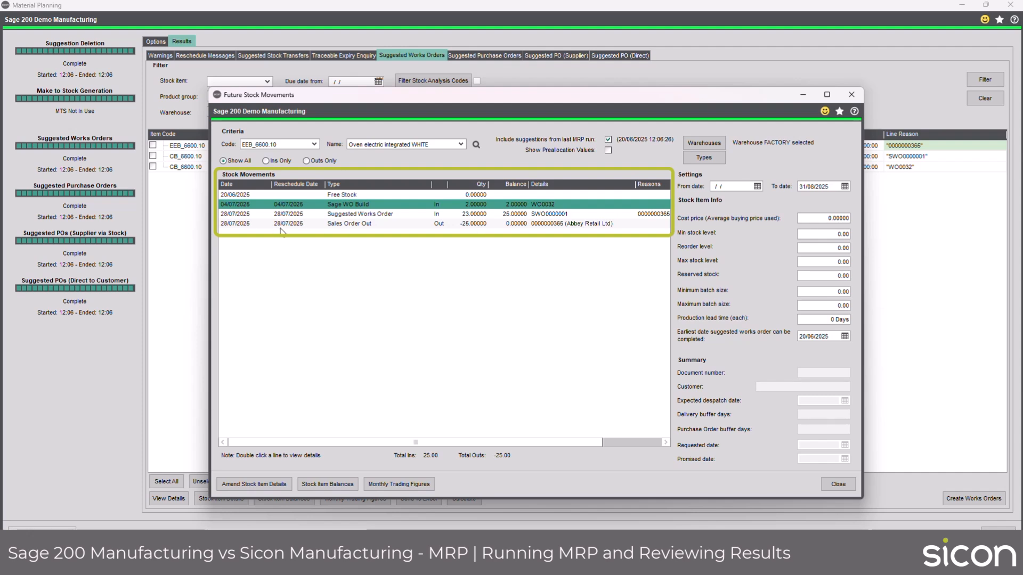
Step: Open the sales order behind the Sales Order Out movement and check its EEB_6600.10 line's quantity and delivery dates
click(571, 224)
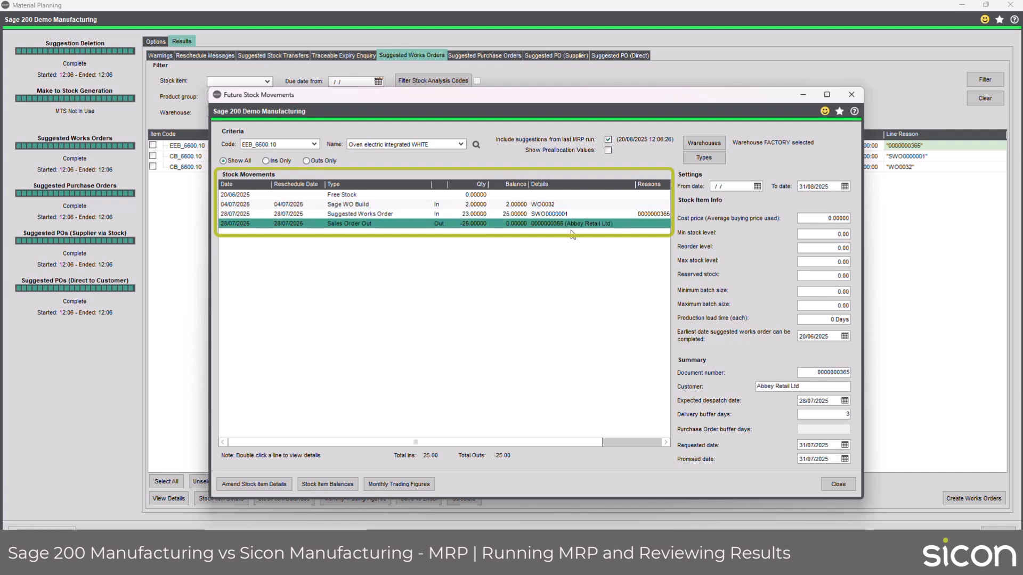
double_click(362, 225)
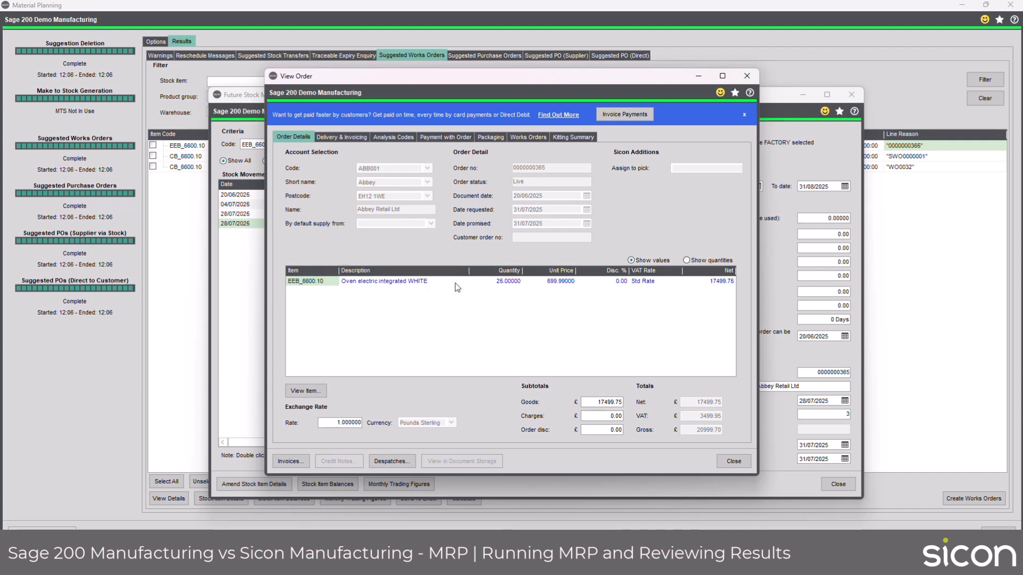
click(314, 393)
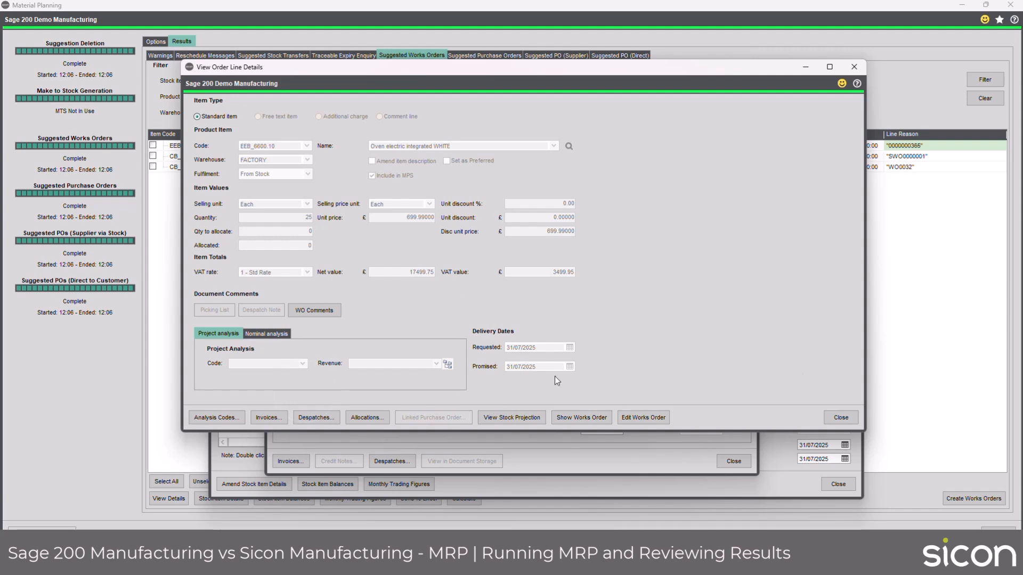
click(840, 418)
click(734, 461)
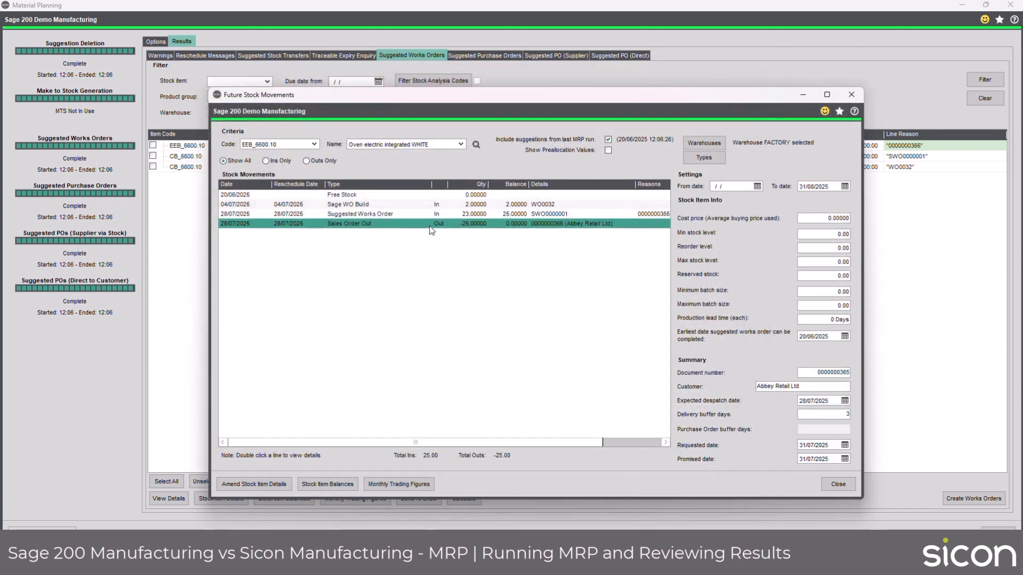
Step: Open the stock item details for EEB_6600.10 beside the future stock movements and check its warehouse reorder, minimum and maximum levels
click(250, 485)
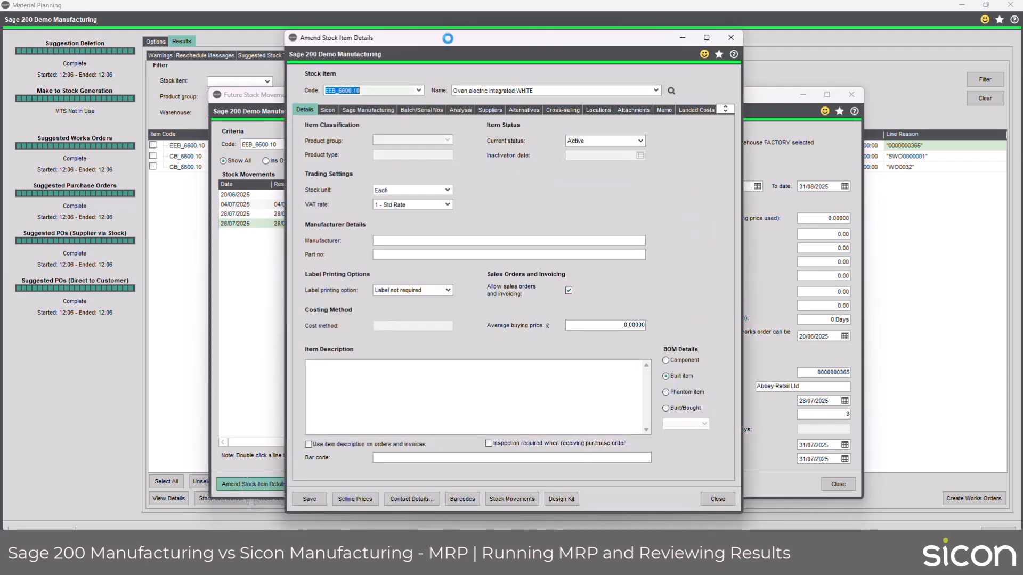
drag(447, 38, 290, 314)
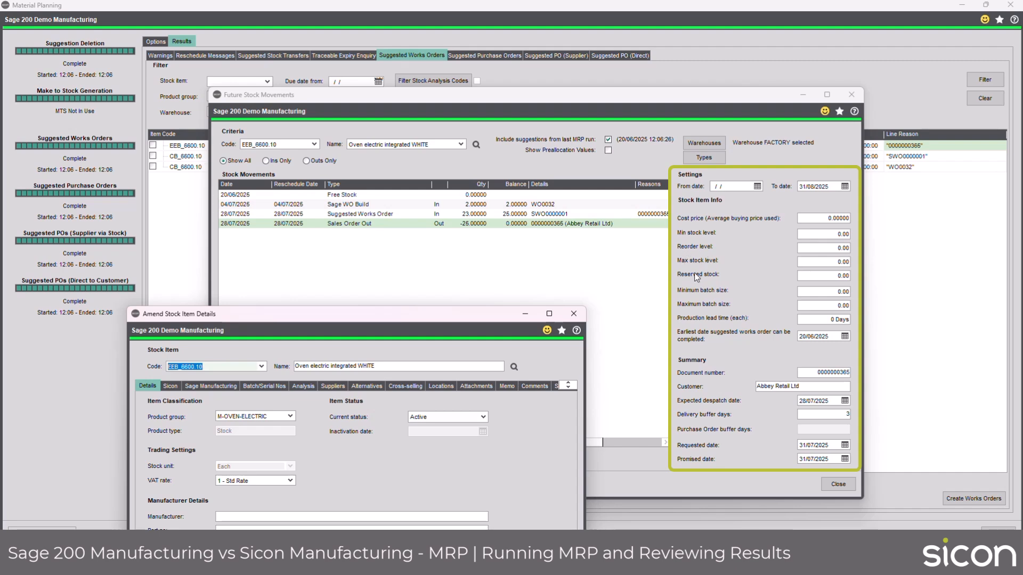
drag(455, 312, 589, 105)
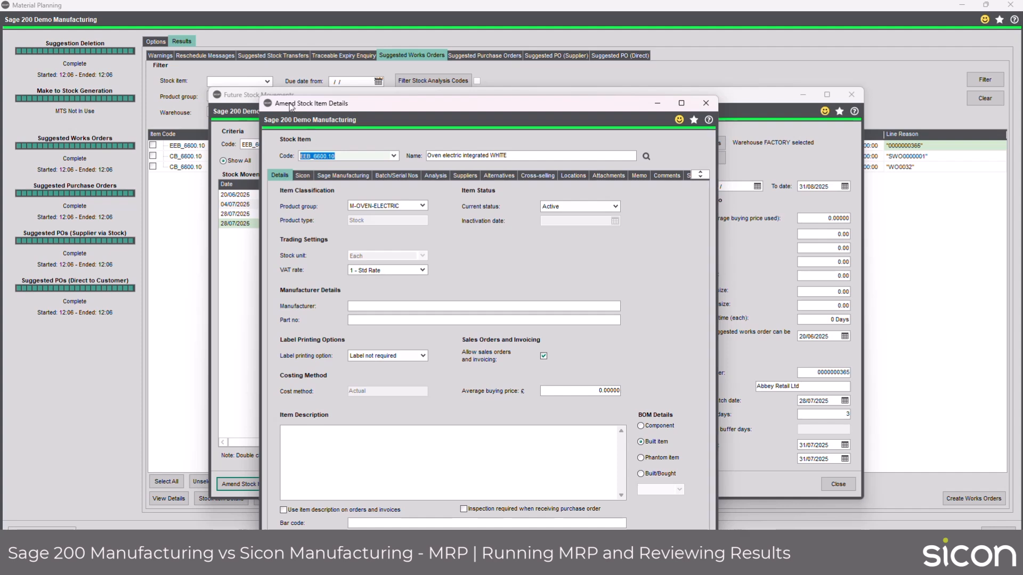
drag(315, 107, 461, 76)
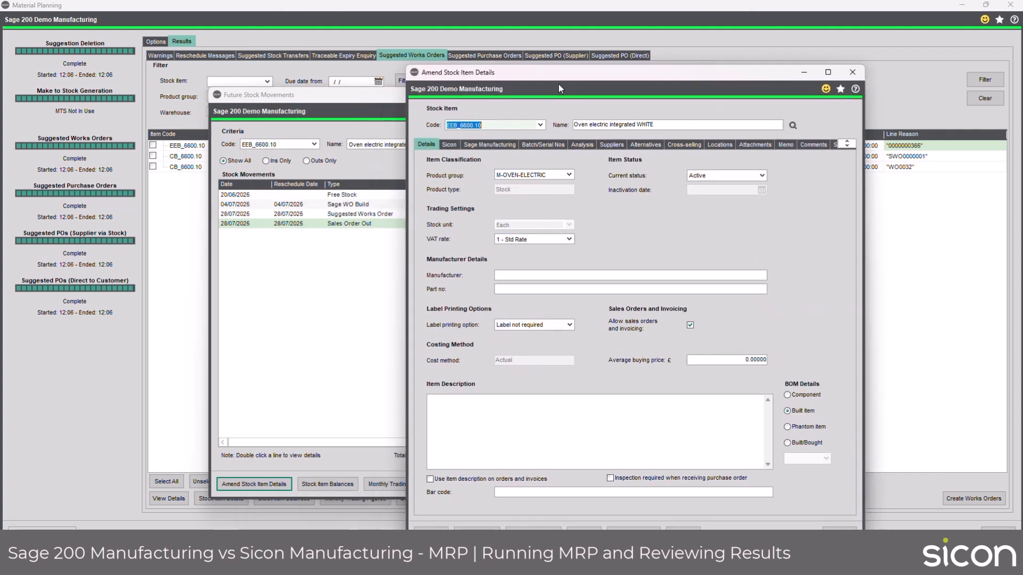
drag(554, 78, 545, 58)
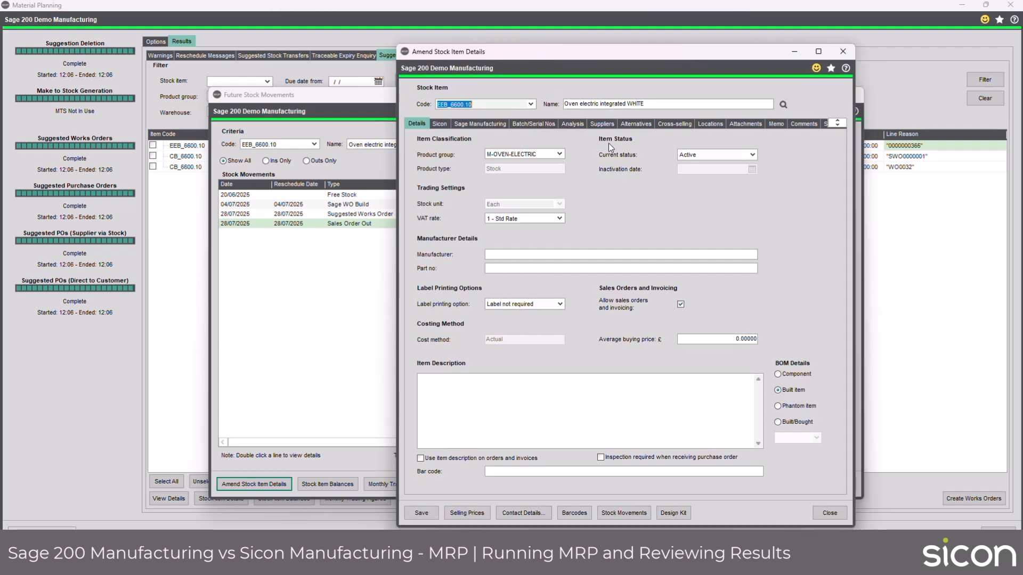
click(710, 124)
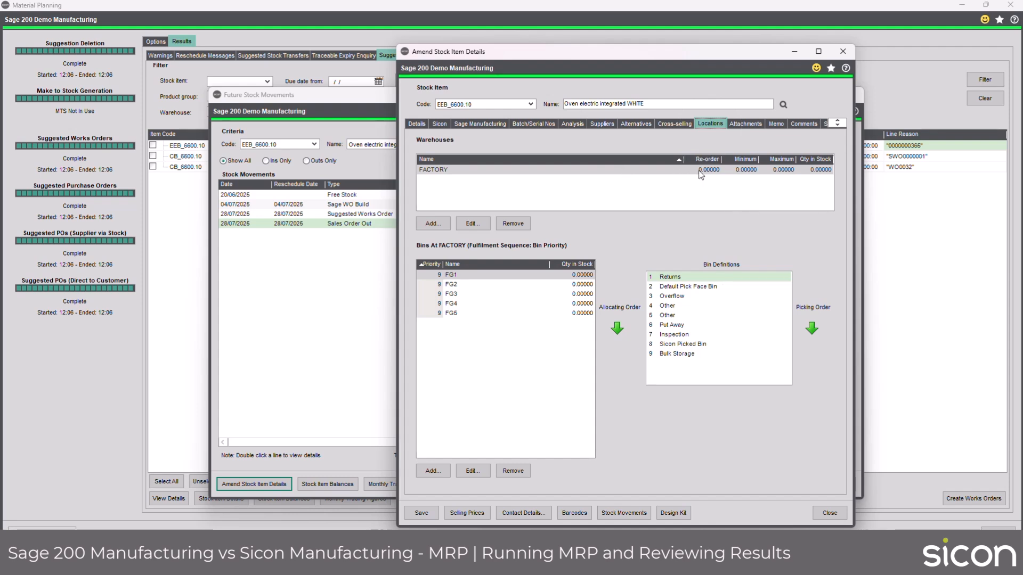
click(696, 372)
Step: Review the Sicon MRP and WOP settings of EEB_6600.10, including its batch sizes, and return to the suggested works orders
click(435, 125)
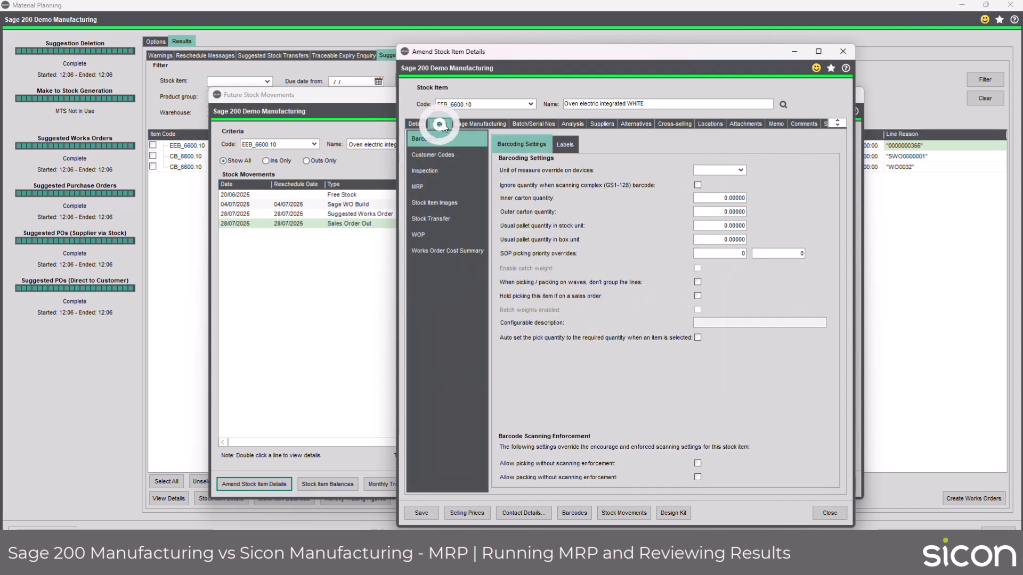
click(419, 187)
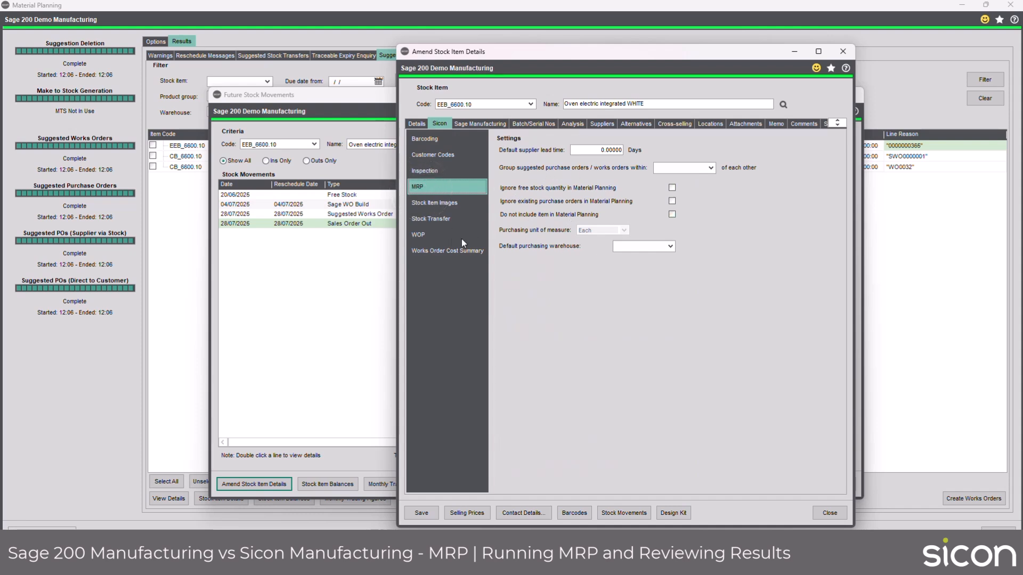
click(418, 235)
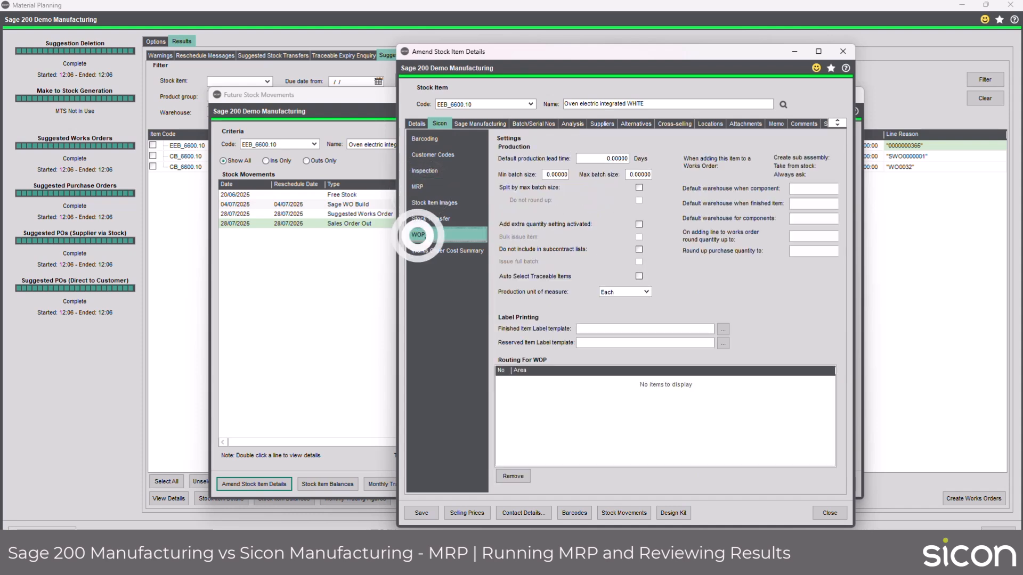
click(545, 175)
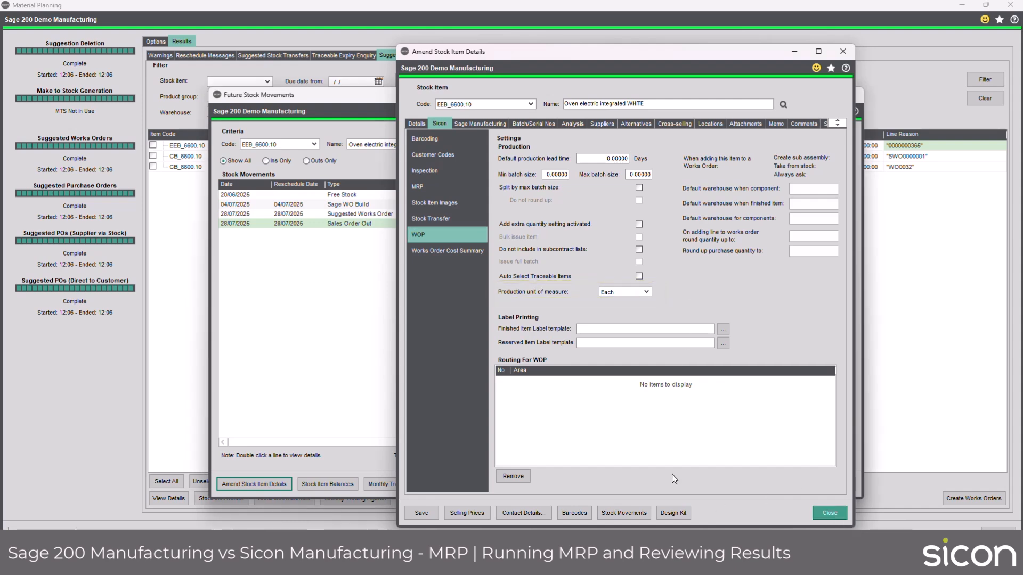
click(830, 513)
click(841, 487)
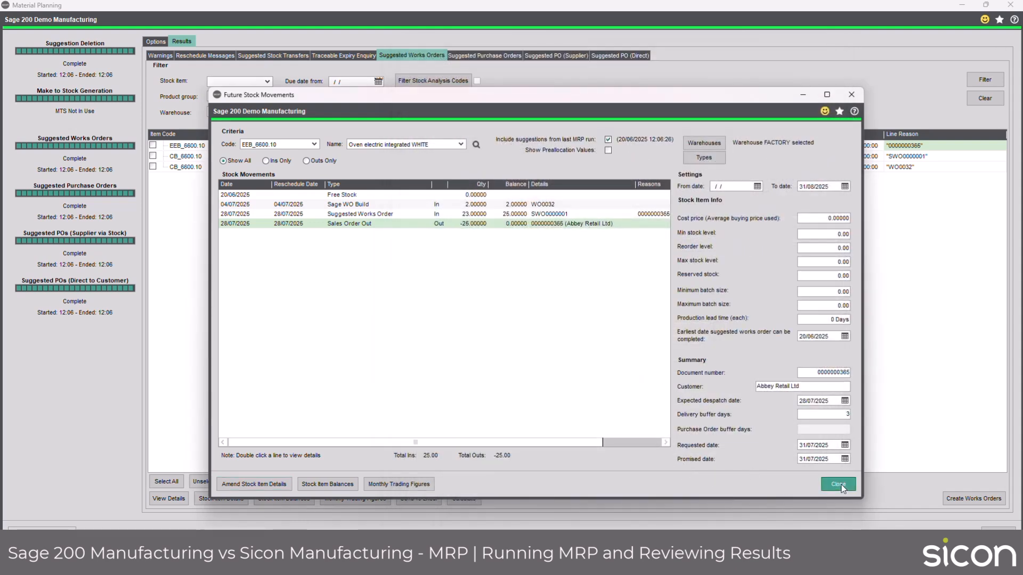
click(842, 487)
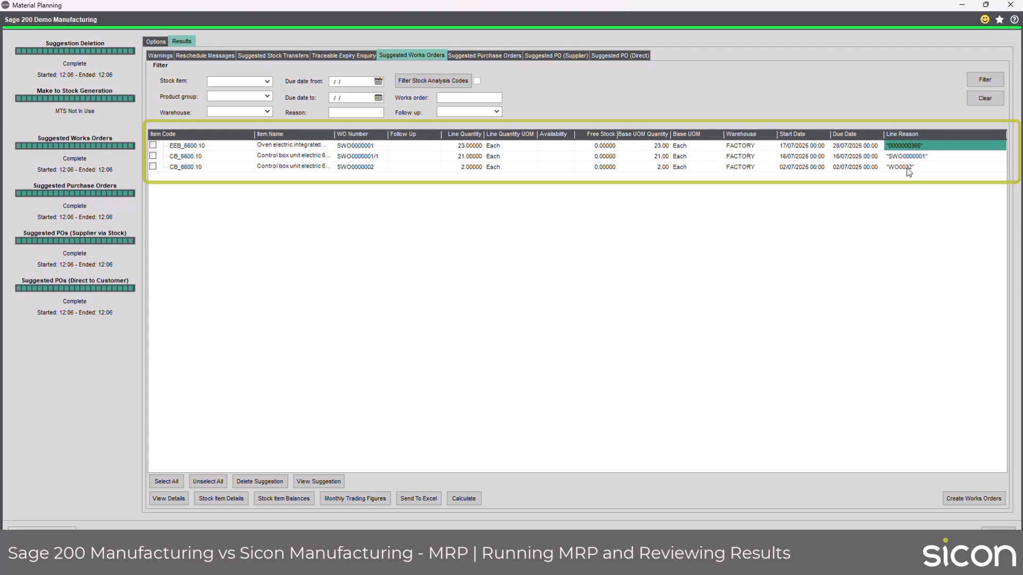
Step: Open the Works Orders List behind the Material Planning results and find the EEB_6600.10 works order named in the suggestions' line reasons
drag(385, 8, 557, 185)
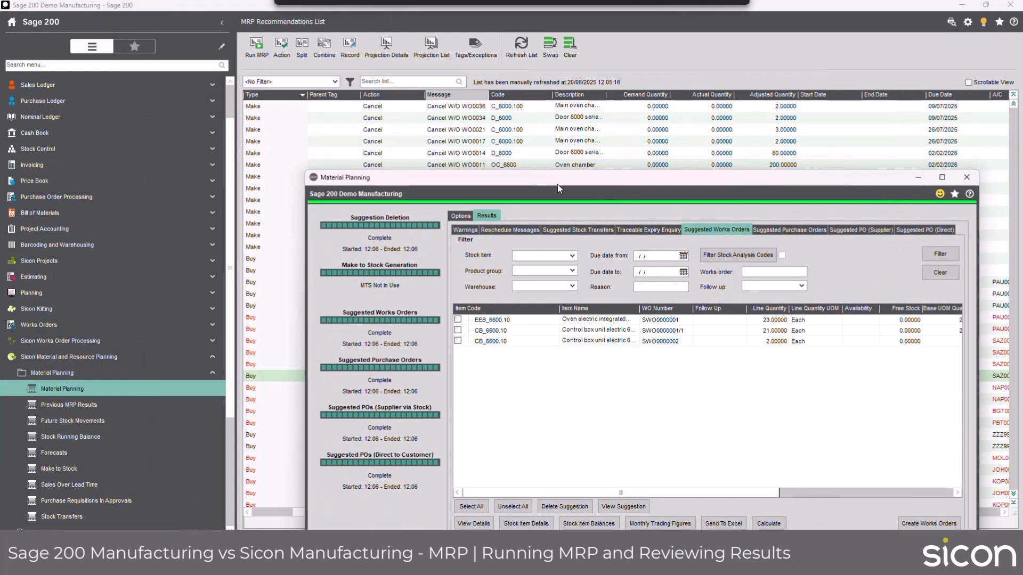
click(77, 325)
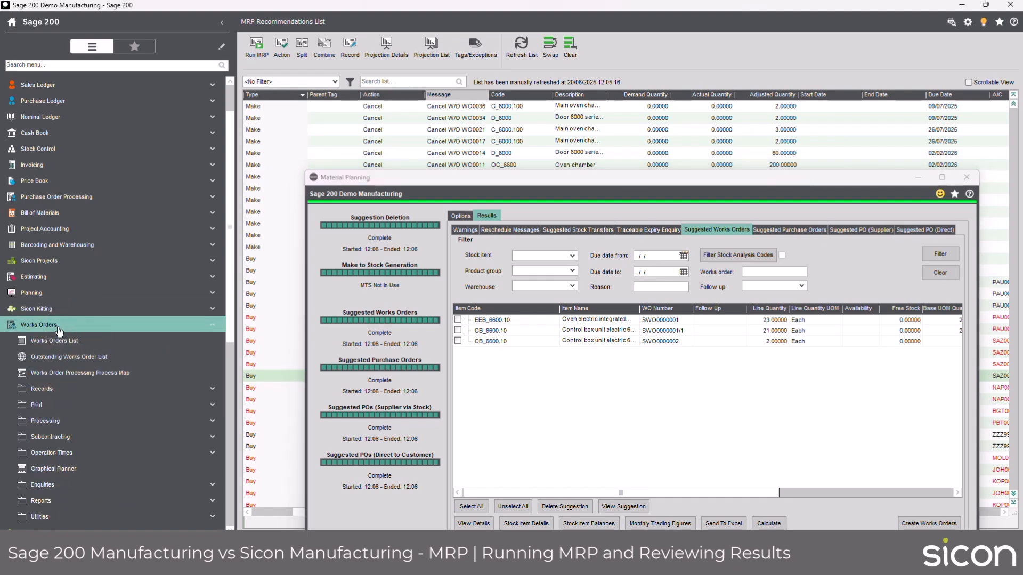
click(60, 344)
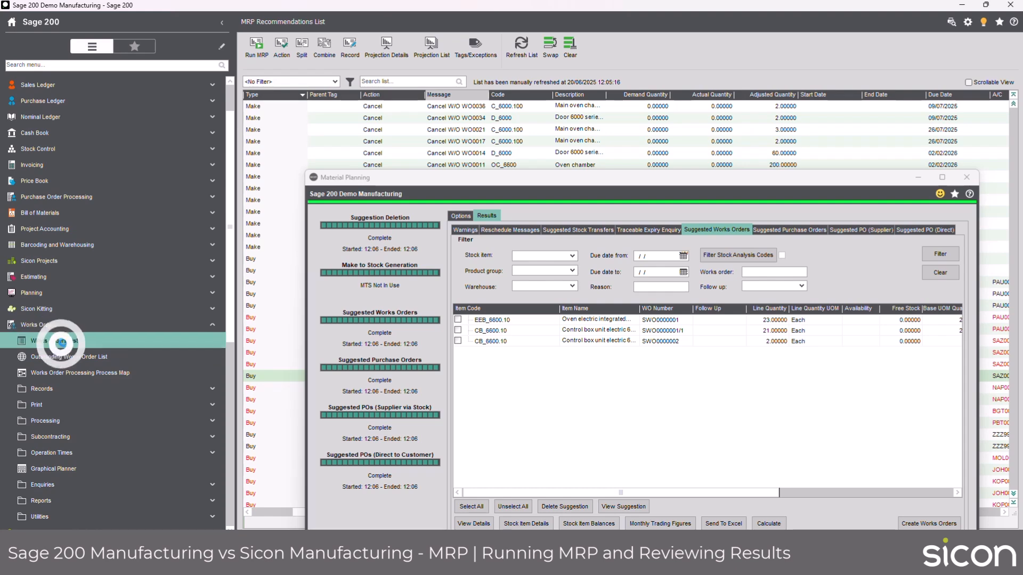
drag(741, 494, 932, 503)
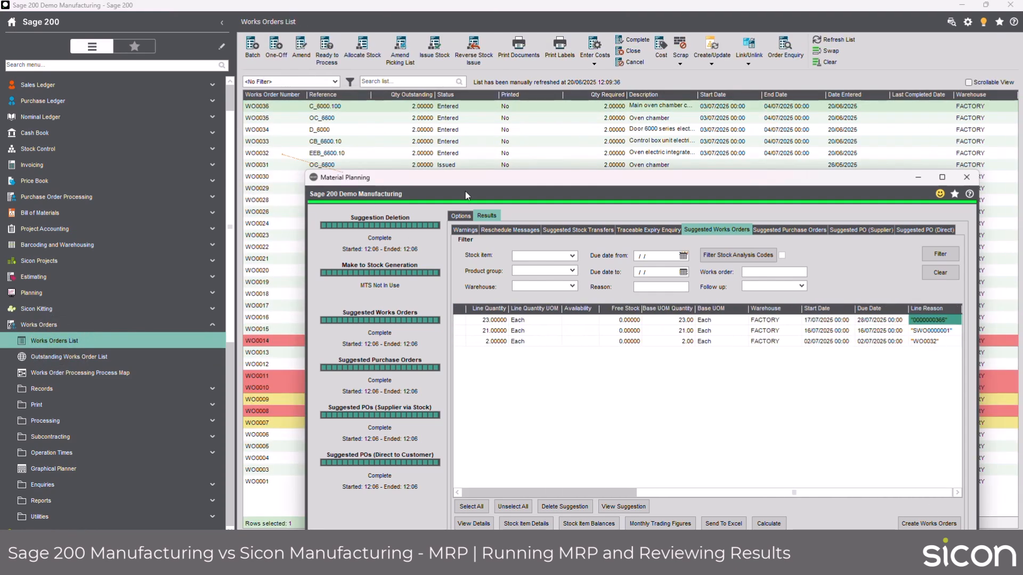
click(258, 153)
click(258, 154)
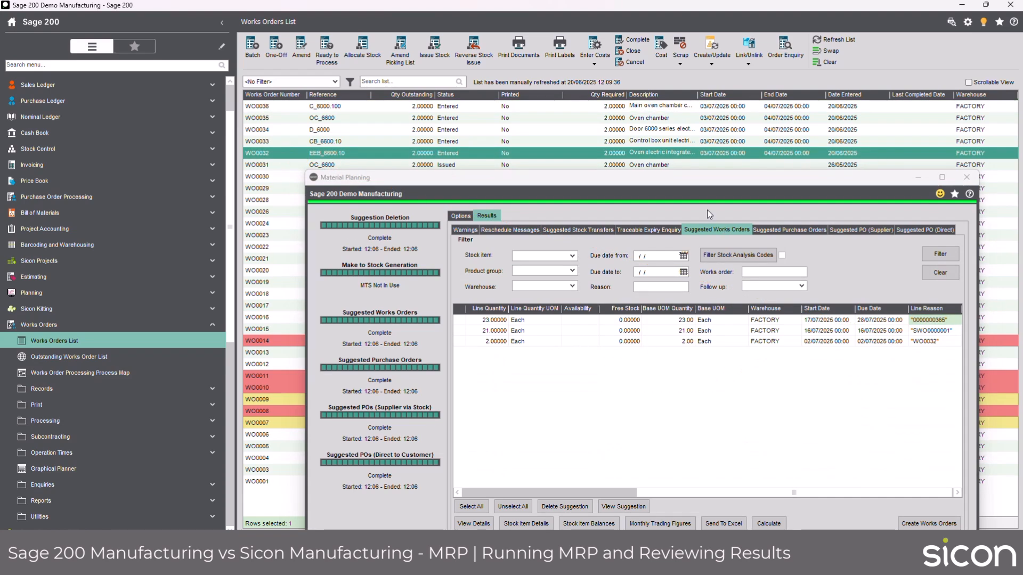
Step: Create a works order from the EEB_6600.10 suggestion in the maximised Material Planning results, accepting the preallocation recommendations
double_click(696, 178)
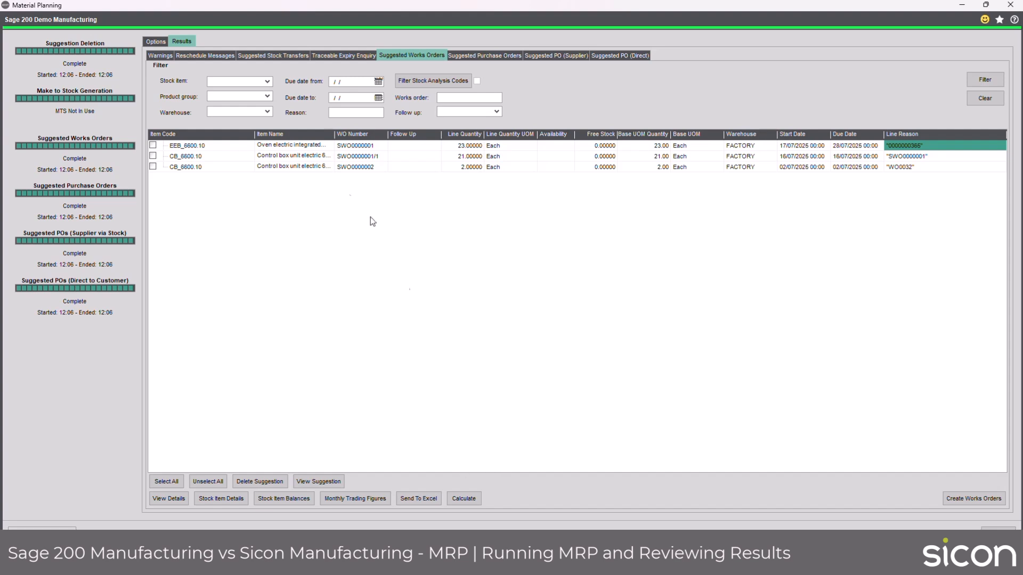
click(152, 145)
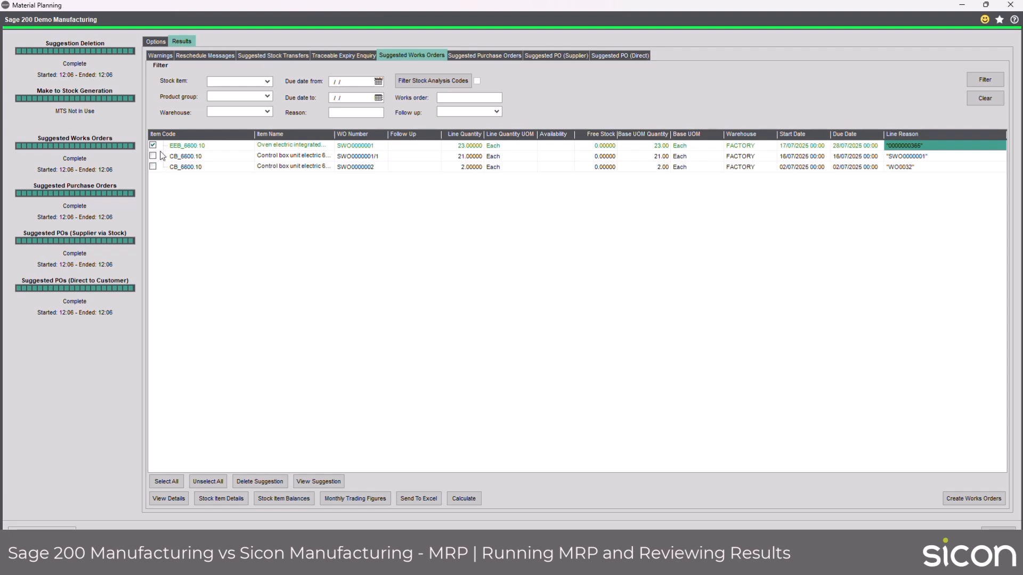
click(974, 495)
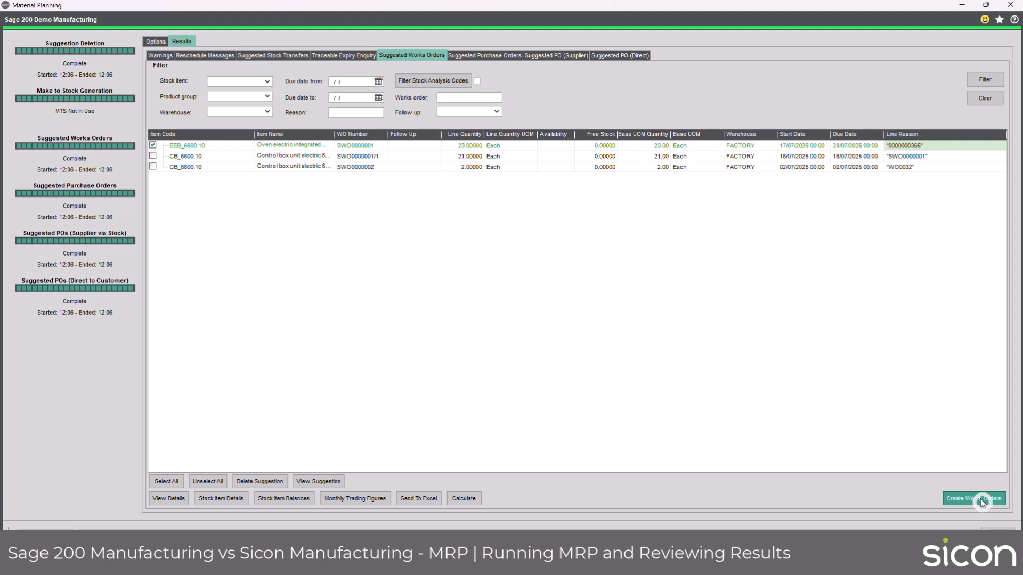
click(268, 371)
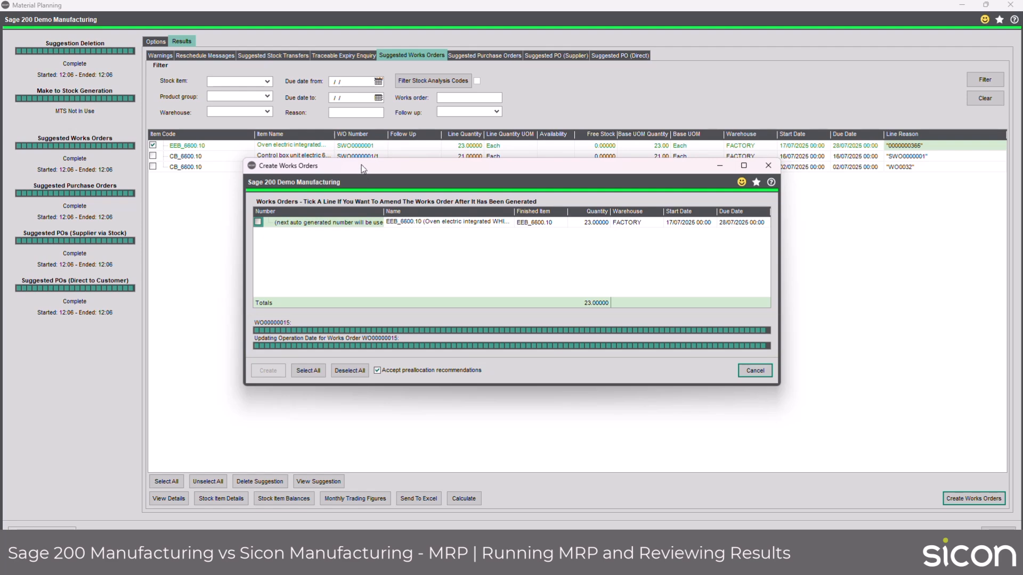
drag(363, 168, 515, 229)
click(288, 156)
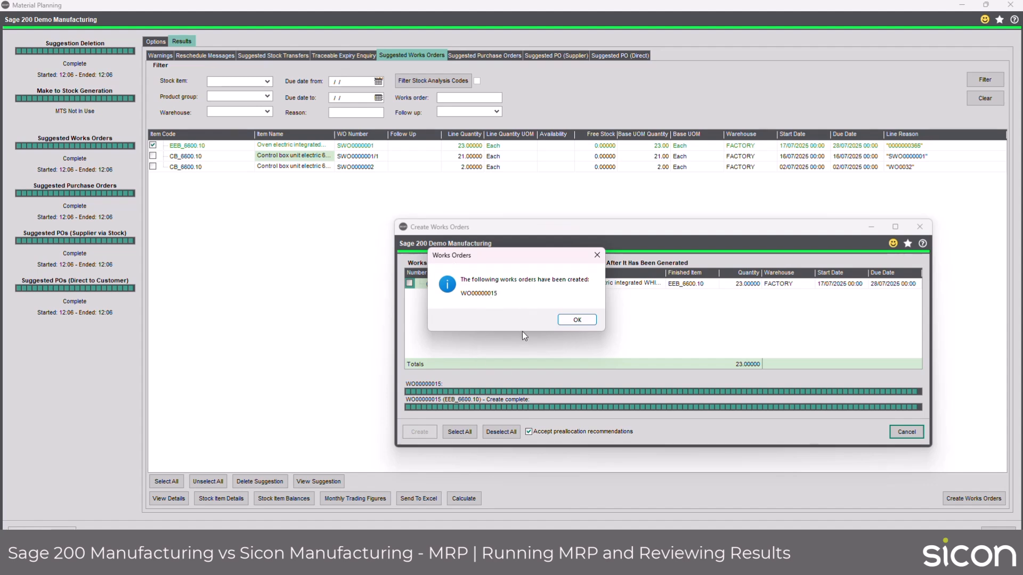
click(580, 320)
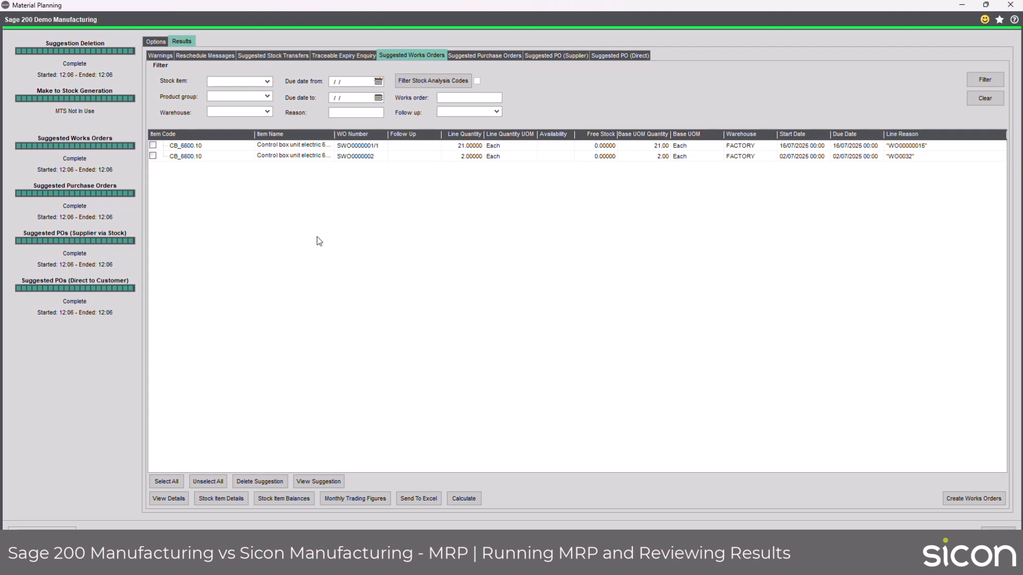
Step: Show the suggested purchase order lines and place the Reason column beside Item Name, wide enough to read in full
click(489, 56)
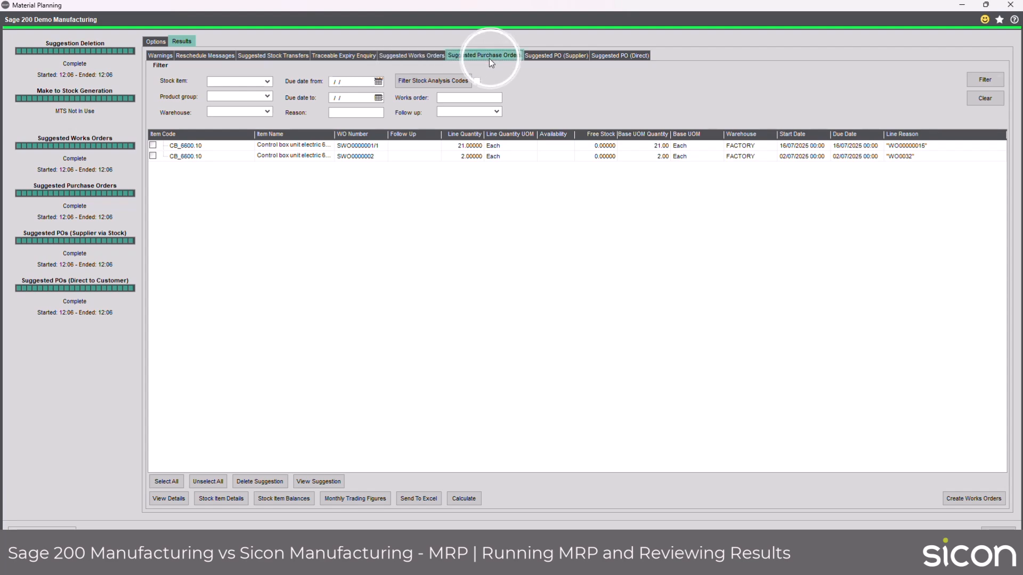
drag(474, 452, 701, 458)
drag(971, 156, 208, 164)
drag(545, 452, 336, 451)
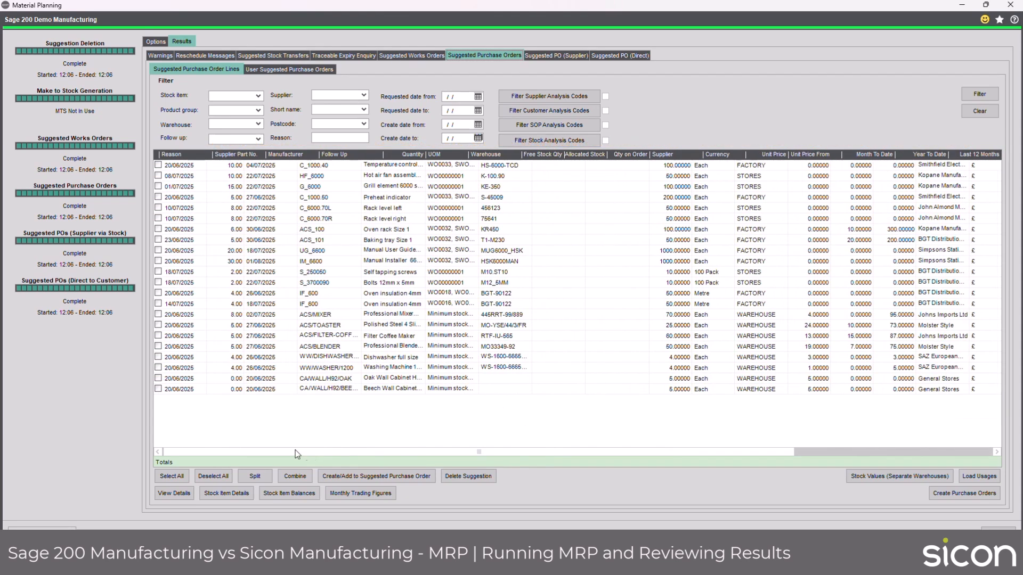
drag(576, 159, 588, 159)
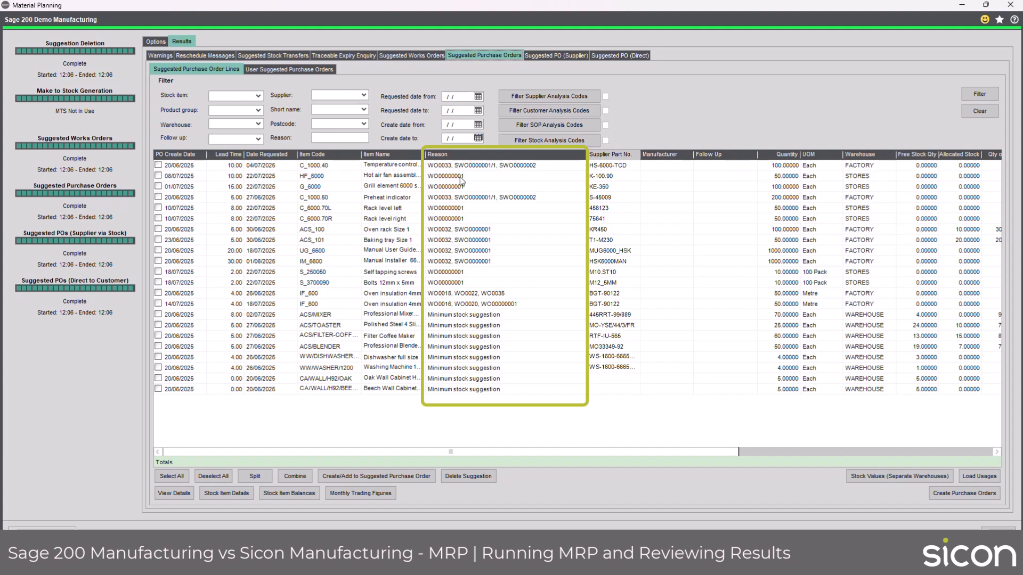
Step: Compare the reasons on the ACS_100 and ACS_101 purchase suggestions with the remaining suggested works orders for CB_6600.10
click(440, 231)
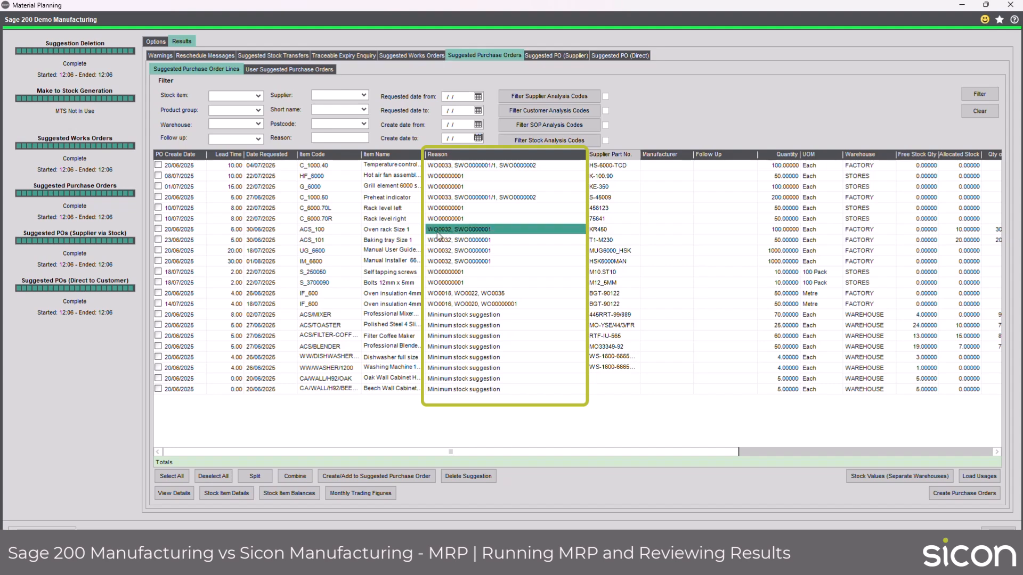
click(438, 238)
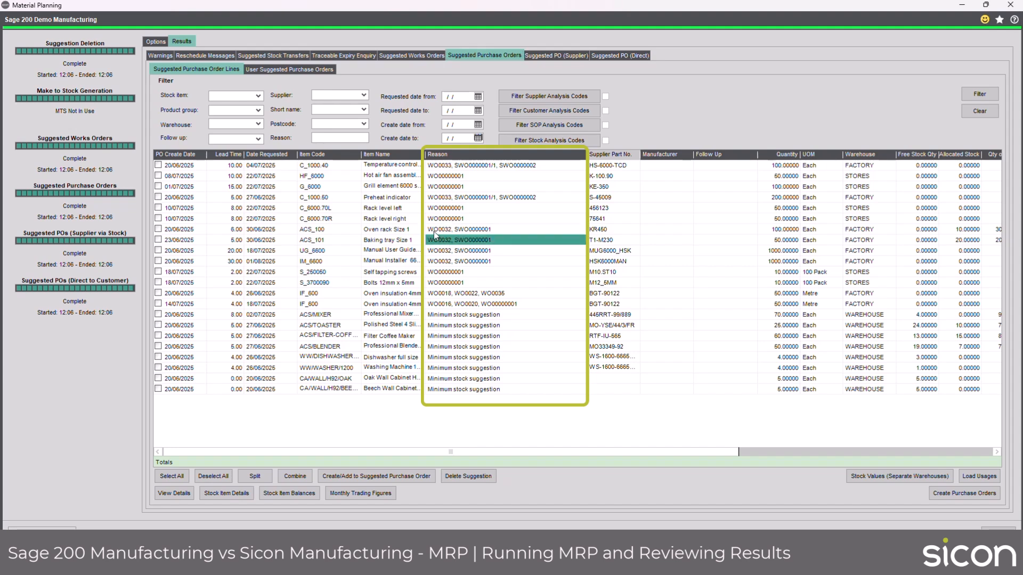
click(434, 231)
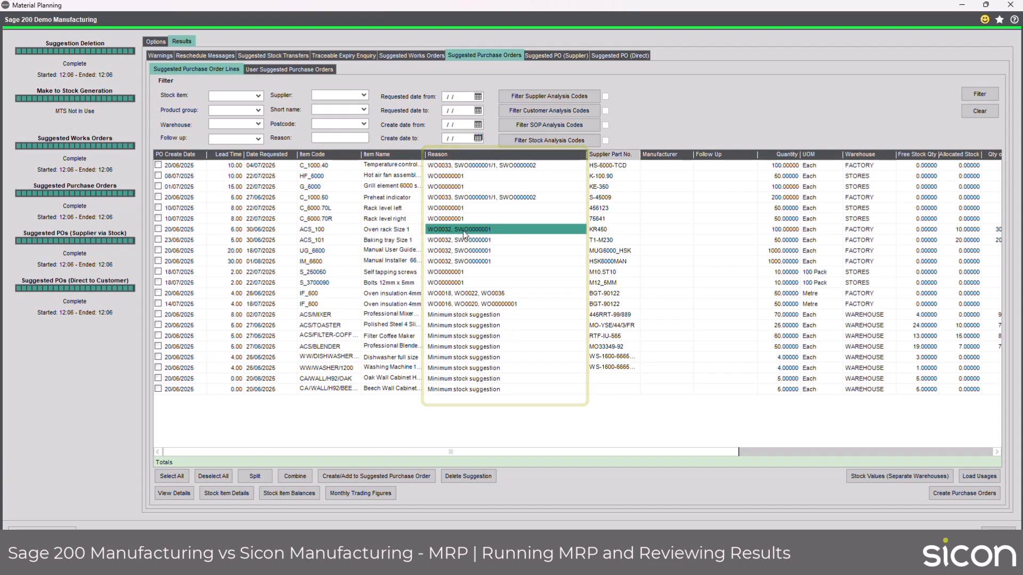
click(413, 58)
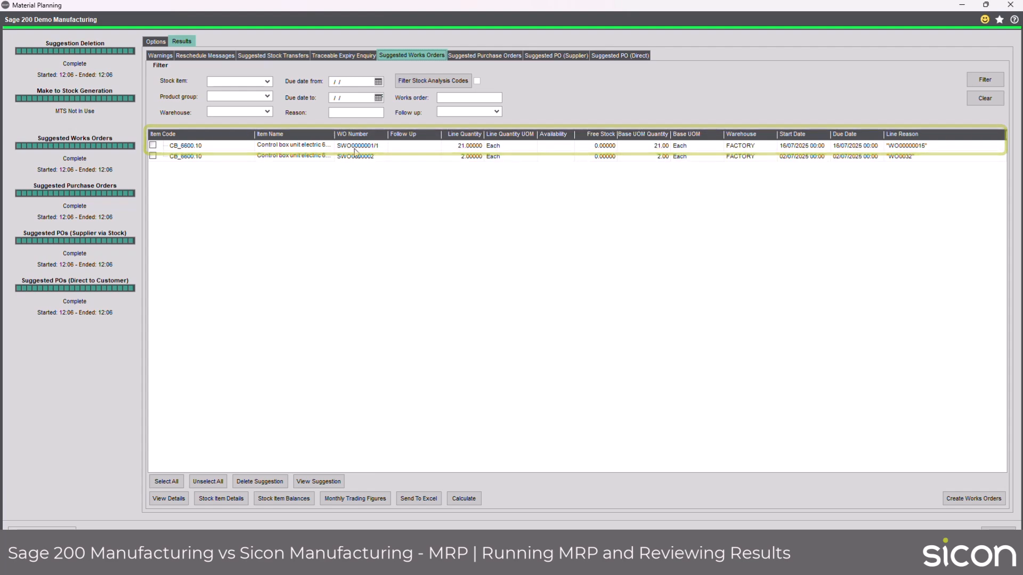
click(476, 57)
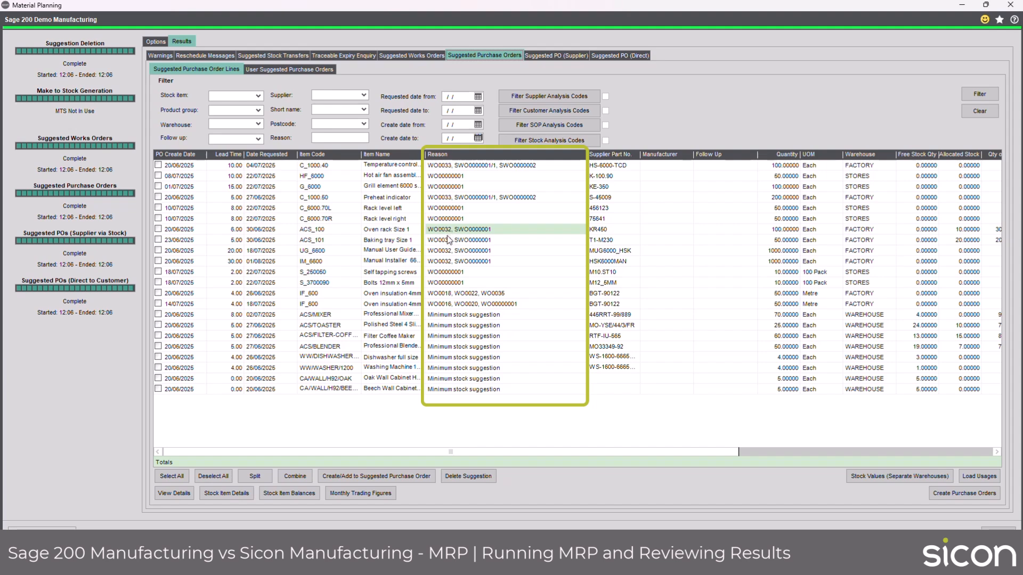
Step: Widen the Supplier column in the suggested purchase order lines and load the usage figures for the items
drag(726, 452, 840, 456)
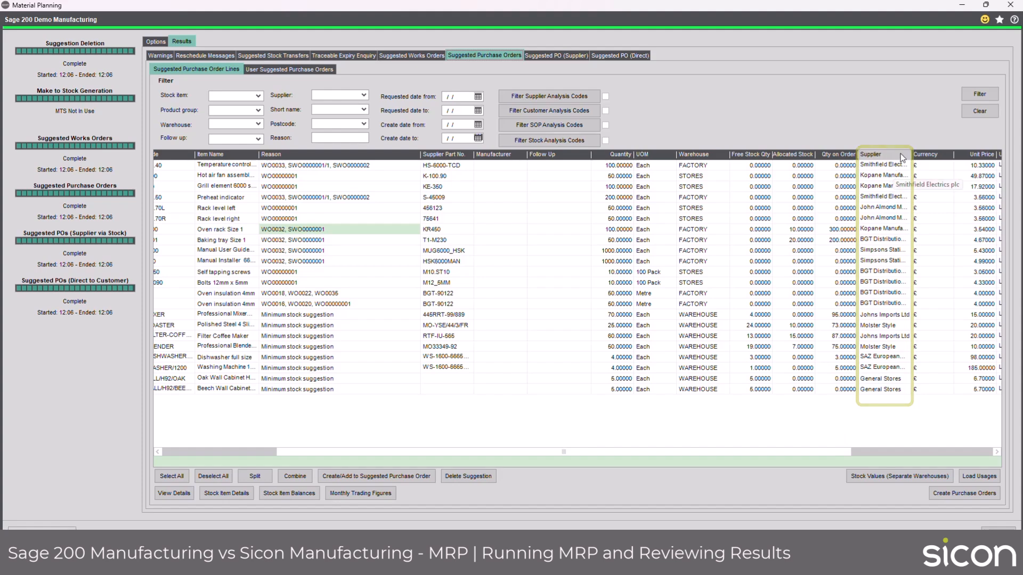
drag(911, 154, 947, 154)
drag(805, 453, 921, 452)
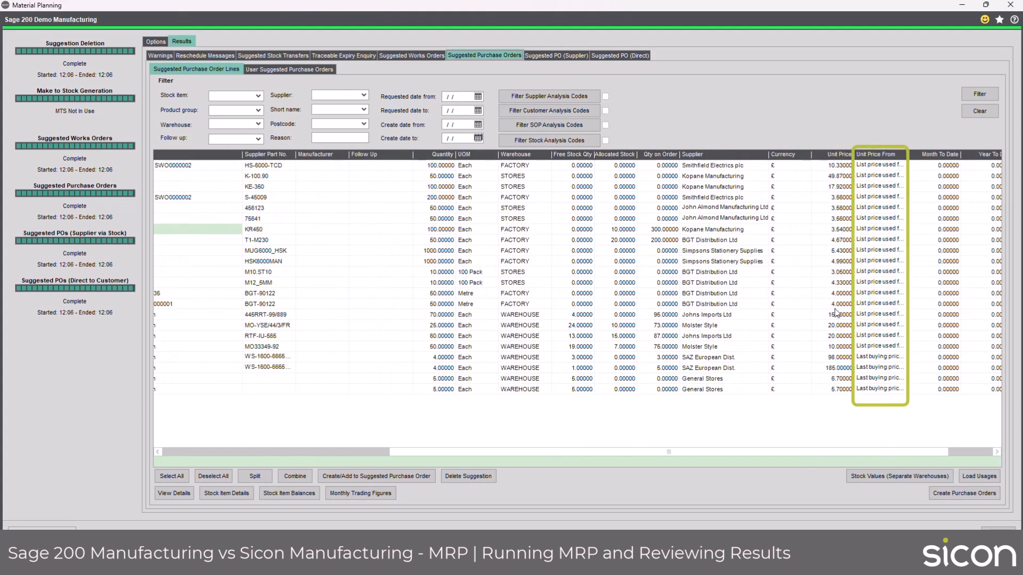
drag(844, 454, 906, 454)
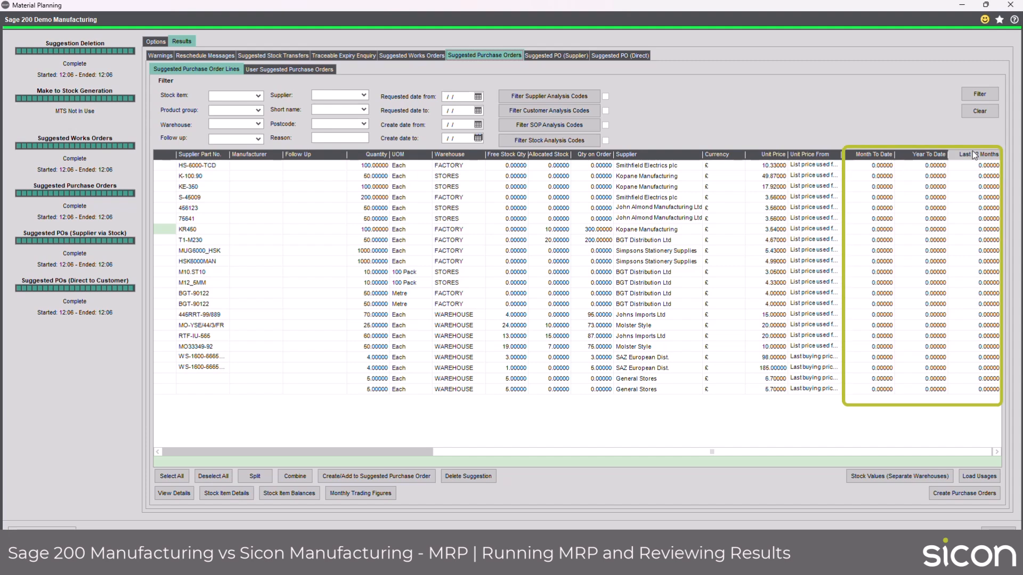
click(975, 471)
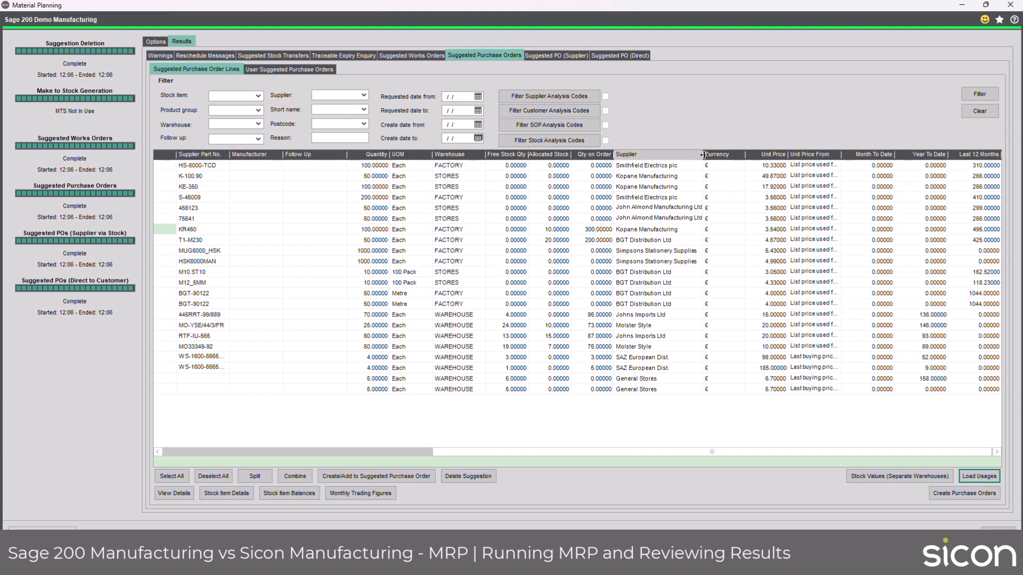
Step: Widen the Supplier column further, select supplier KOP001 on the K-100.90 line and open its unit price for editing
drag(702, 154, 748, 154)
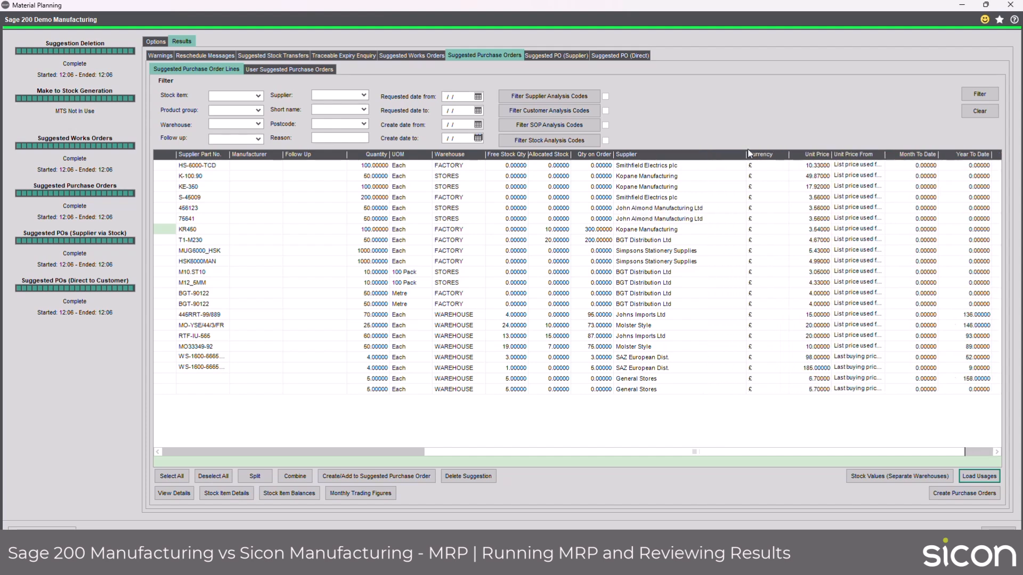
click(673, 176)
click(740, 176)
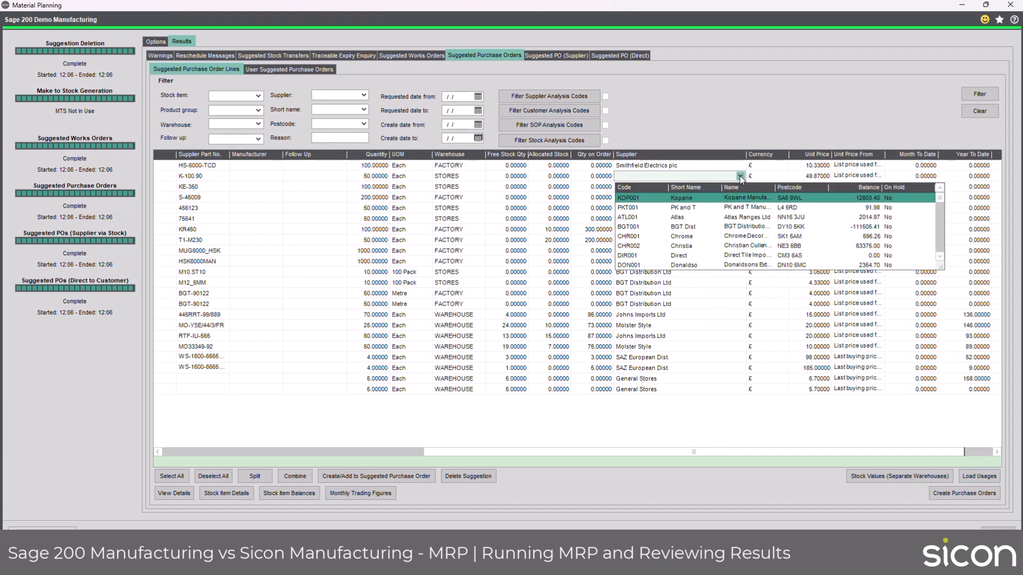
click(642, 195)
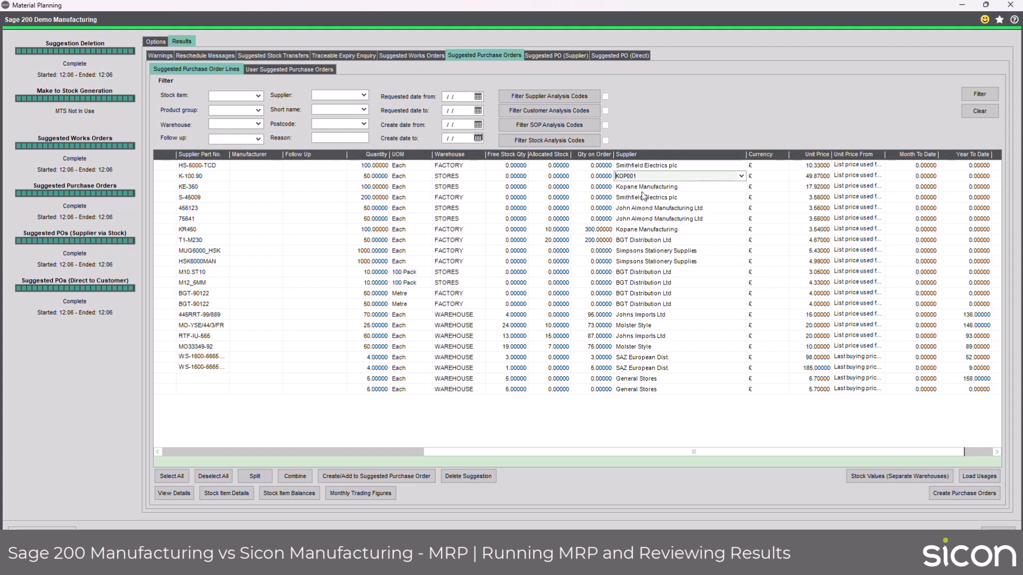
click(816, 176)
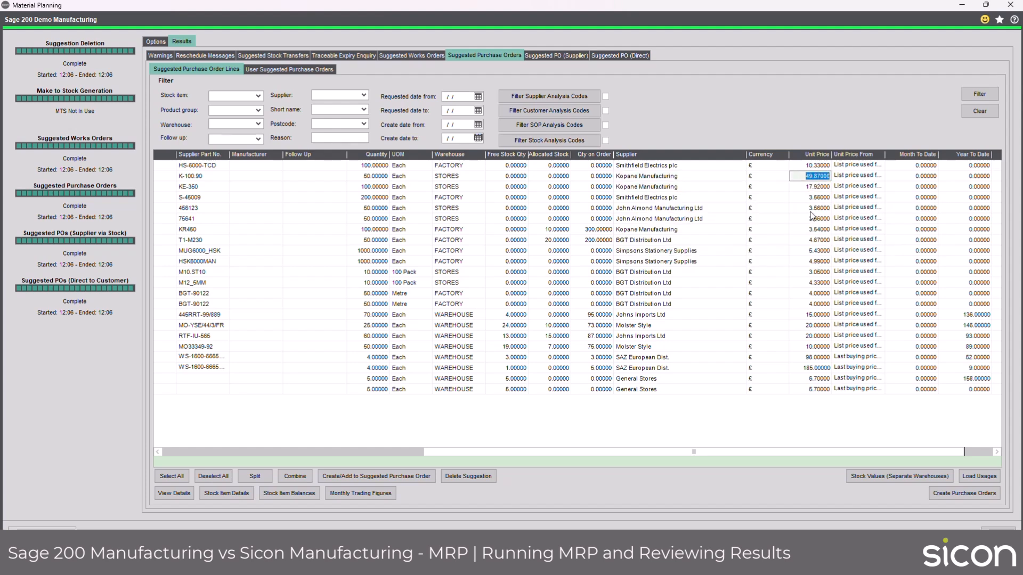
Step: Filter the suggested purchase order lines to the supplier with short name Kopane
click(629, 179)
click(318, 111)
text(Kopane)
key(Tab)
click(979, 94)
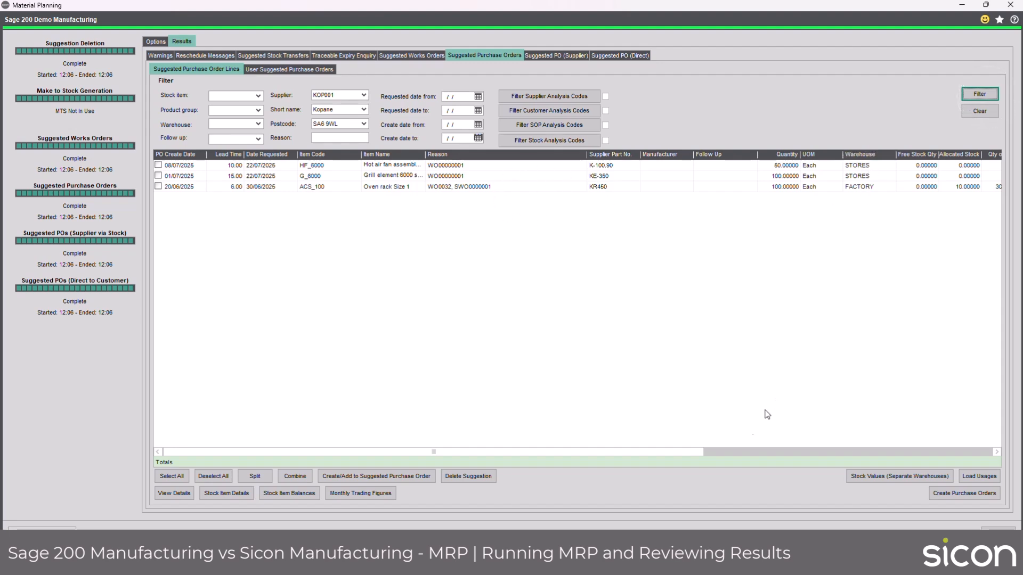
Step: Change the warehouse on the ACS_100 Oven rack Size 1 suggestion to STORES
drag(694, 455, 764, 456)
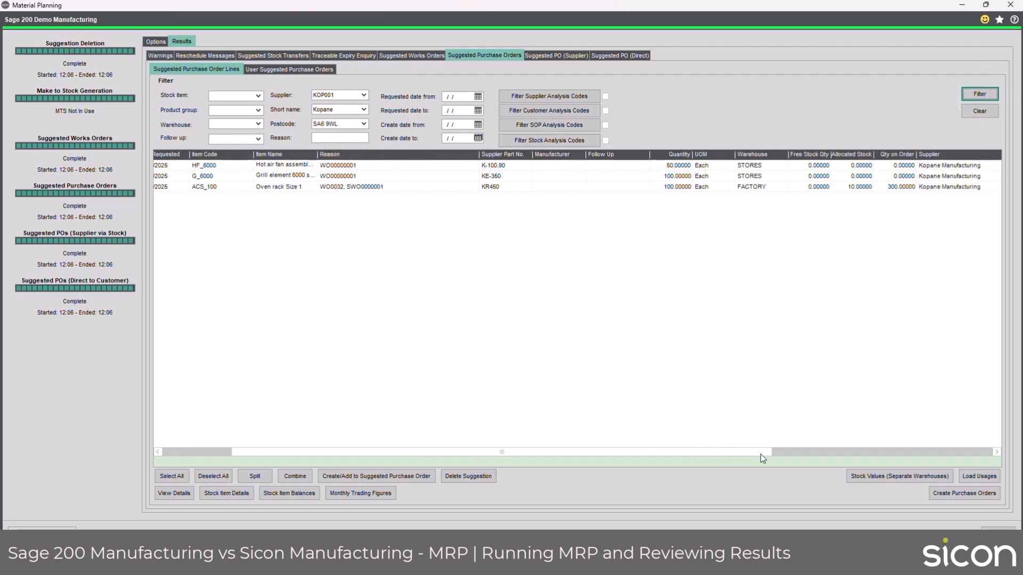
click(770, 187)
click(783, 187)
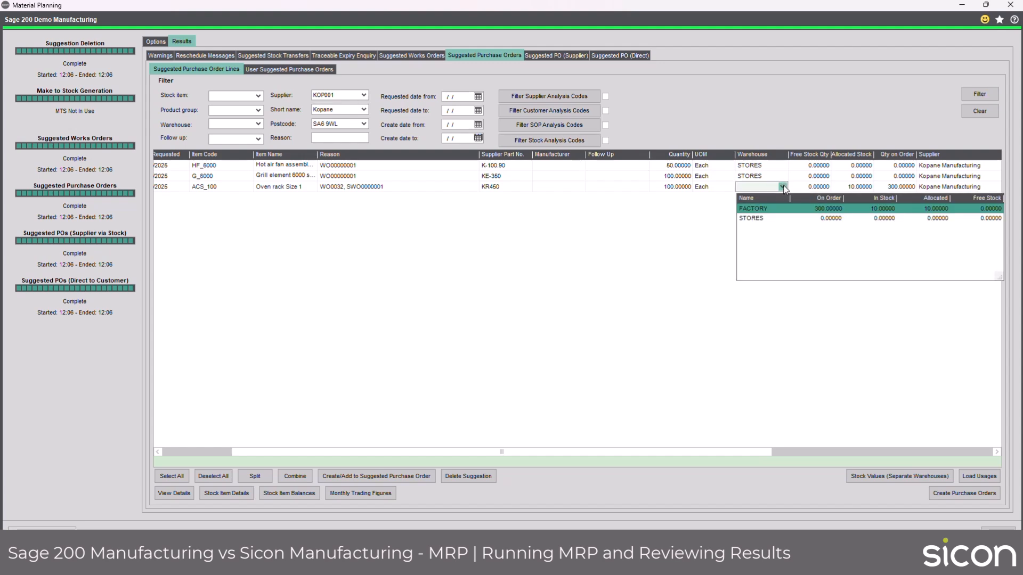
click(767, 218)
key(Tab)
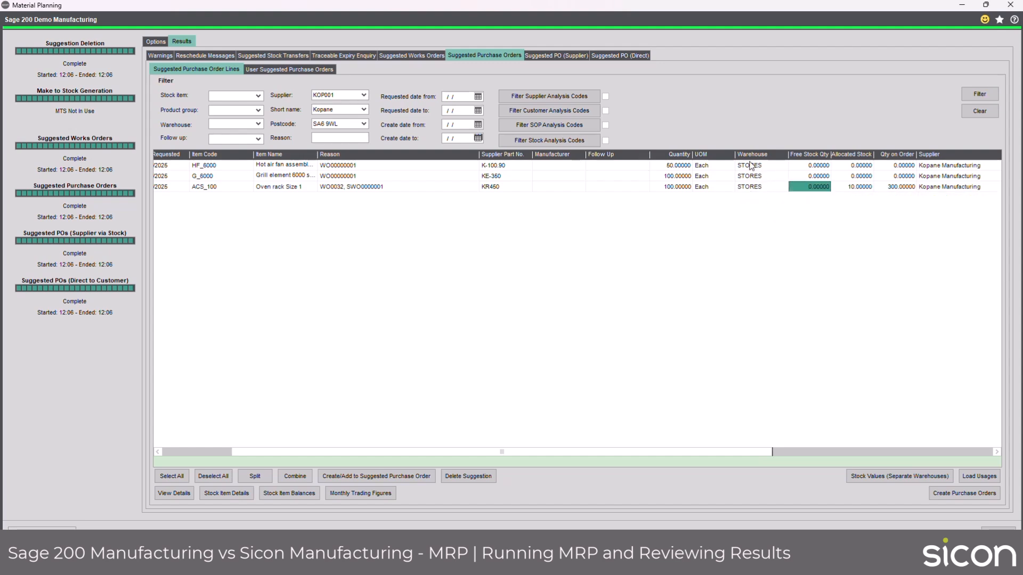
Step: Set the quantity on the HF_6000 hot air fan assembly suggestion to 75
click(678, 166)
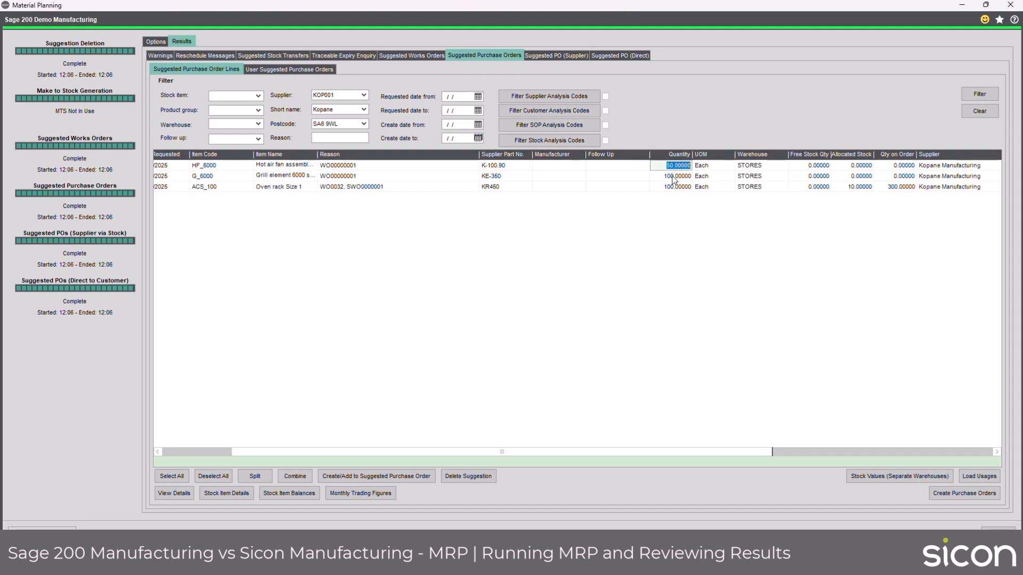
text(75)
key(Tab)
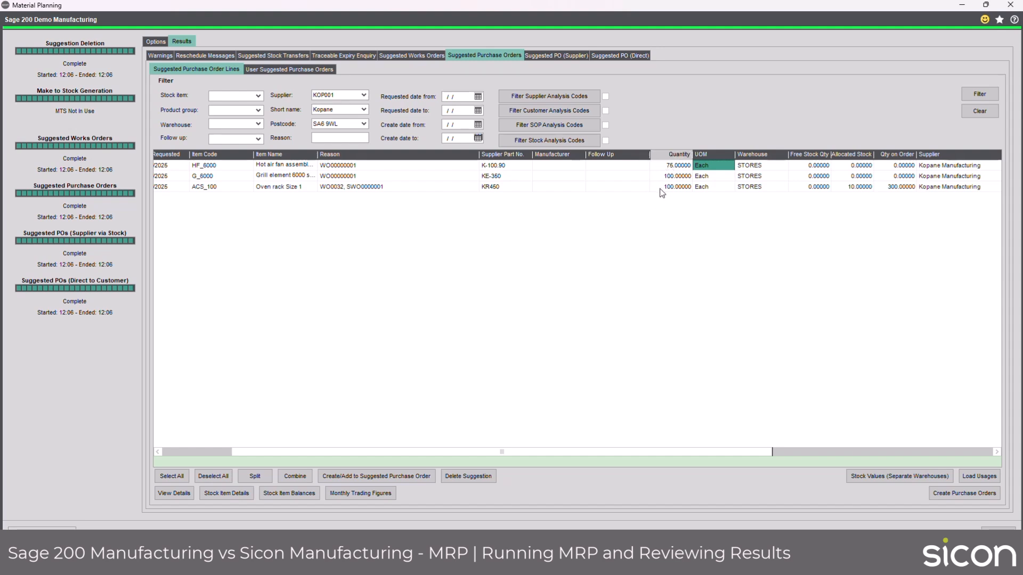
Step: Select all the filtered Kopane suggestions and create a purchase order from them, accepting the preallocation recommendations
drag(617, 451, 490, 454)
click(171, 476)
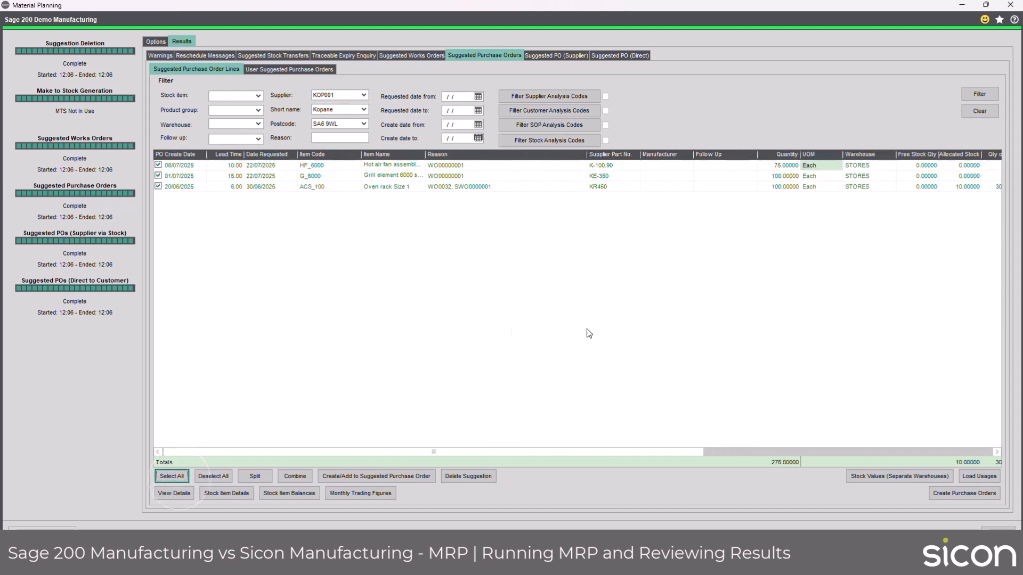
click(964, 493)
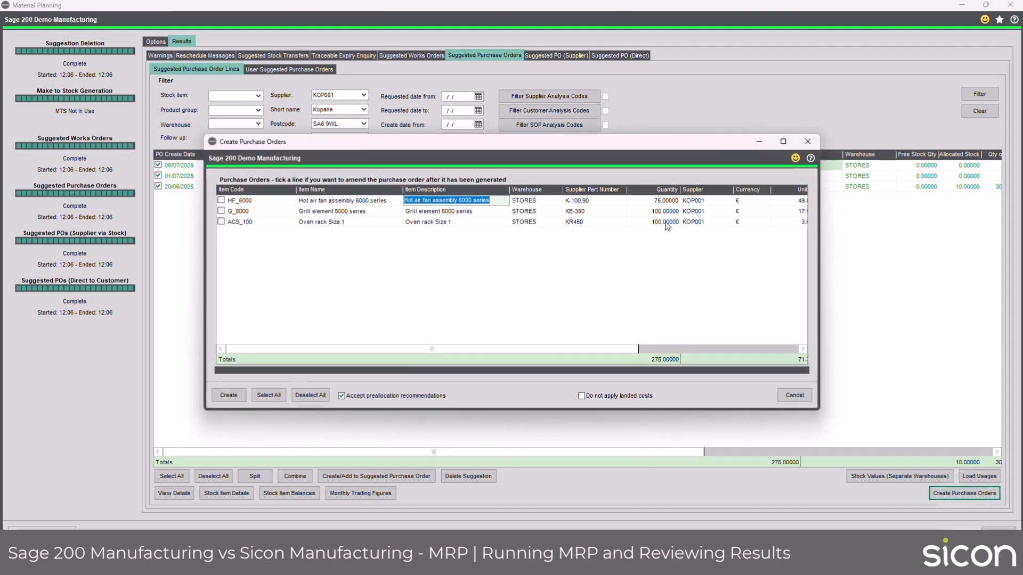
click(236, 397)
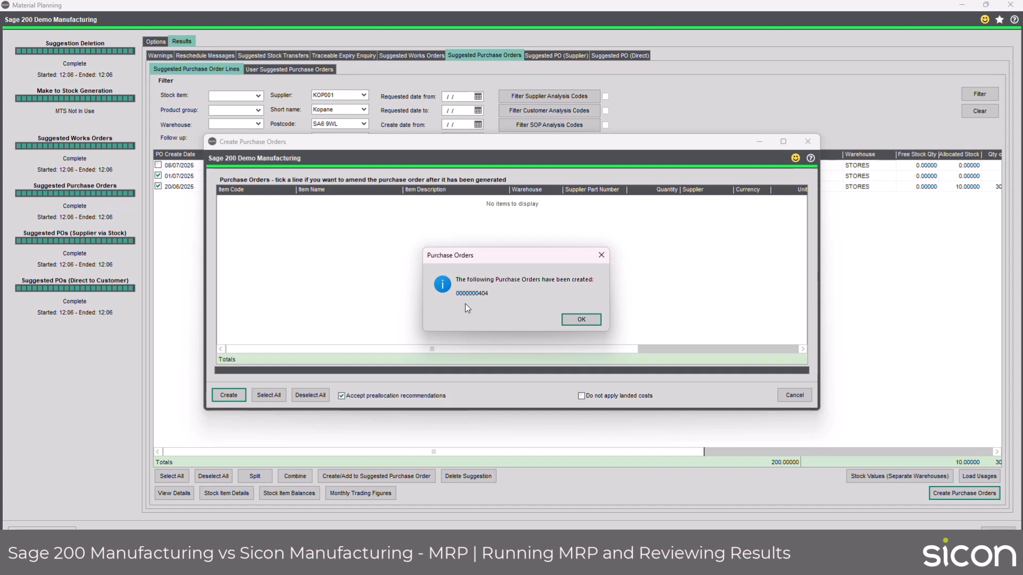
click(571, 320)
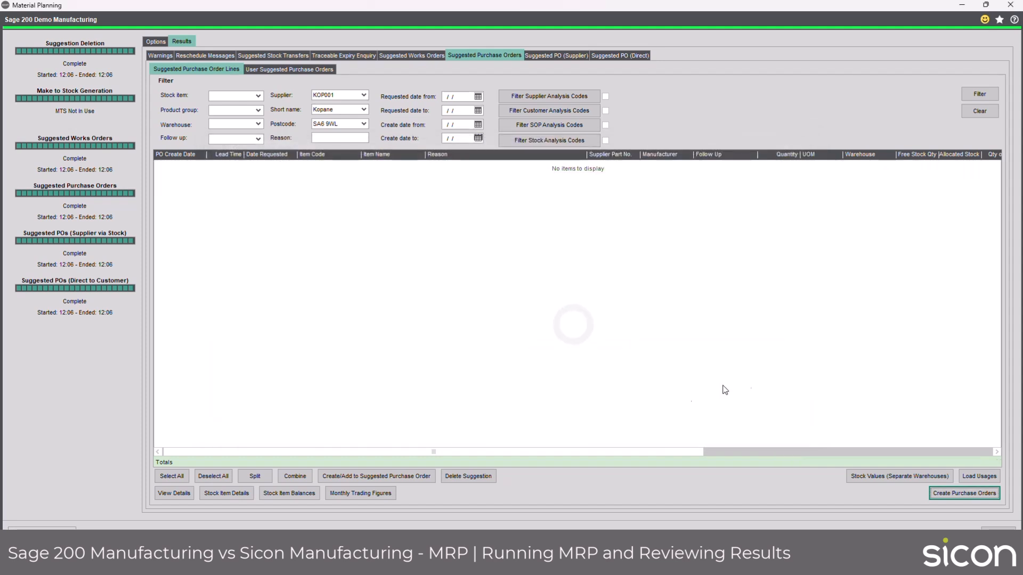
Step: Switch from Material Planning to the Purchase Orders List under Purchase Order Processing and turn on its automatic refresh
click(960, 7)
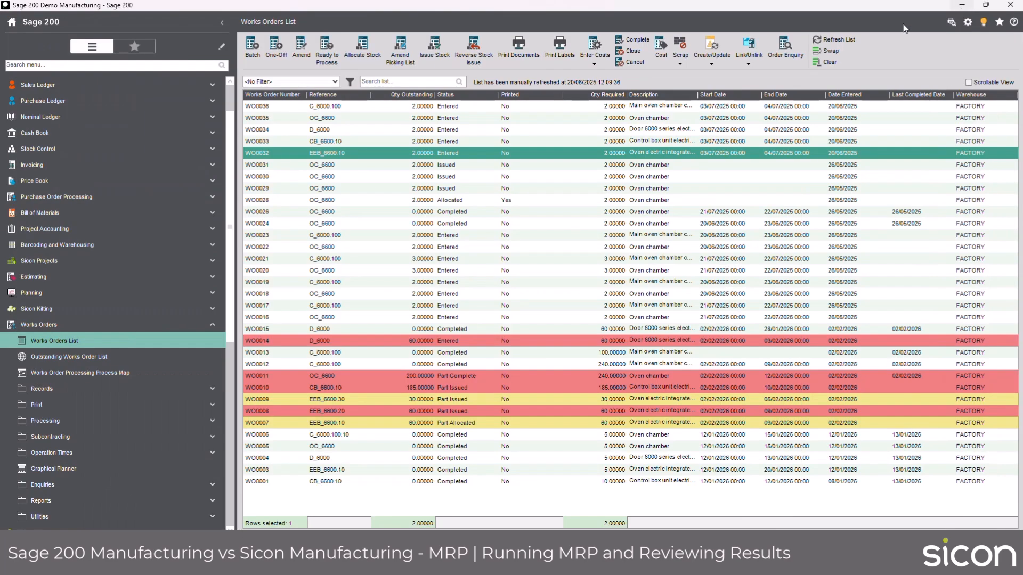
click(113, 203)
click(105, 229)
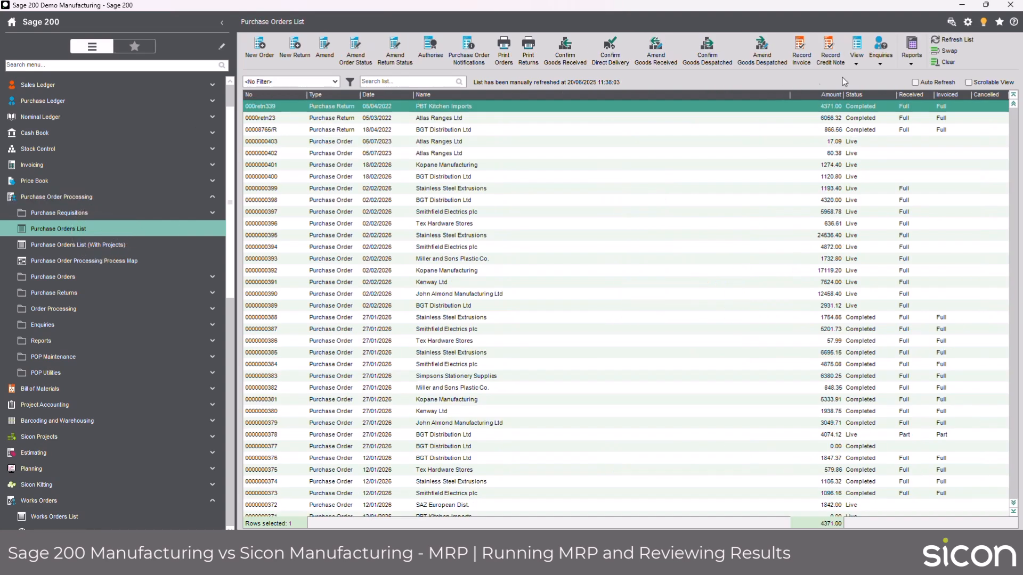
click(916, 83)
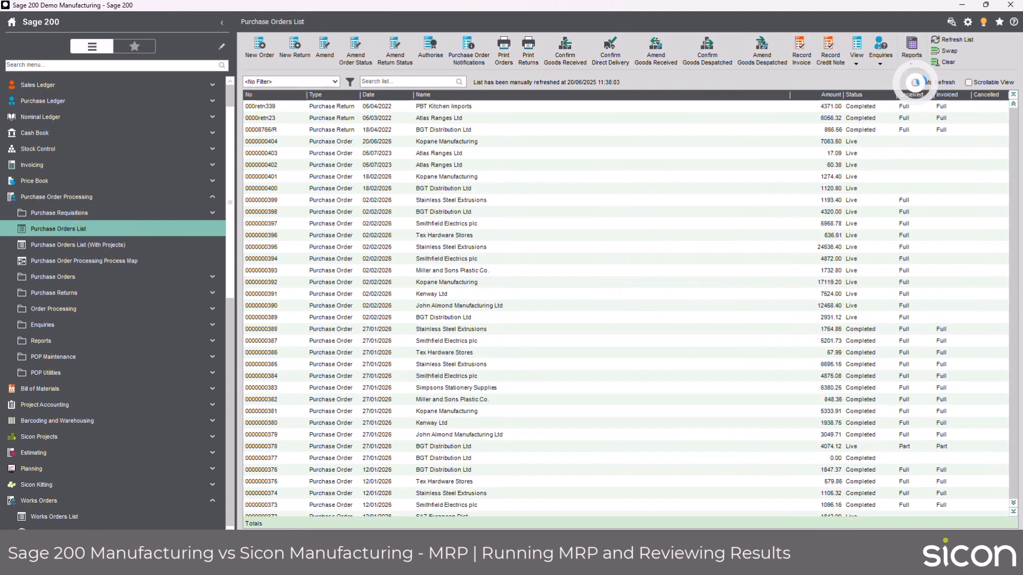
Step: Open the new Kopane Manufacturing purchase order and view the details of its ACS_100 Oven rack Size 1 line
double_click(297, 143)
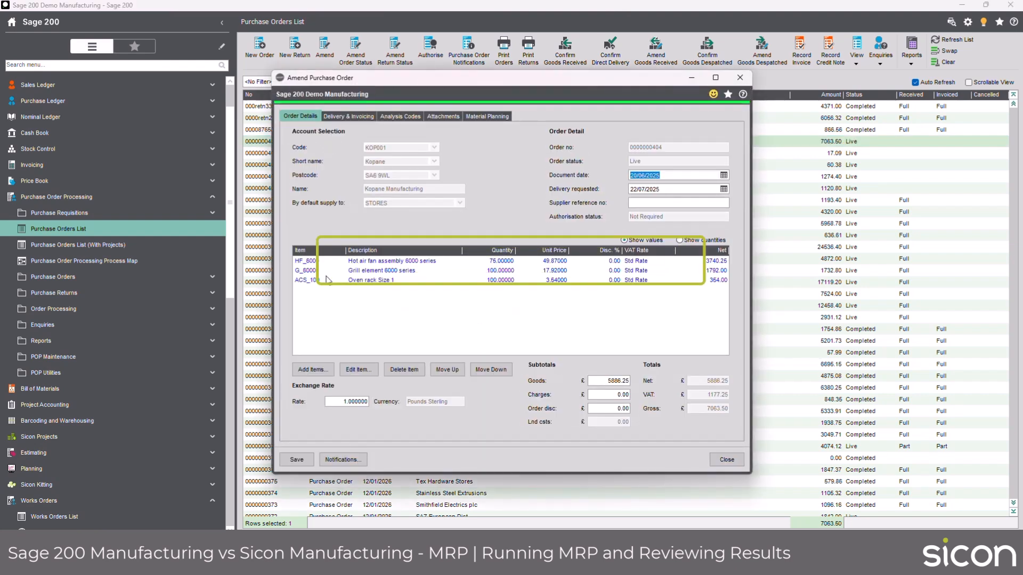
click(317, 282)
click(364, 370)
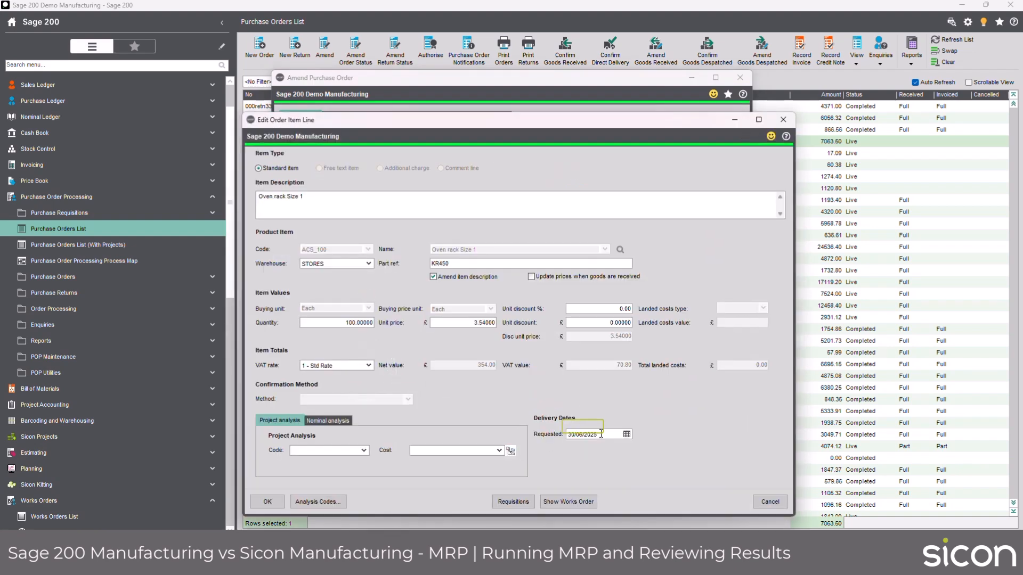